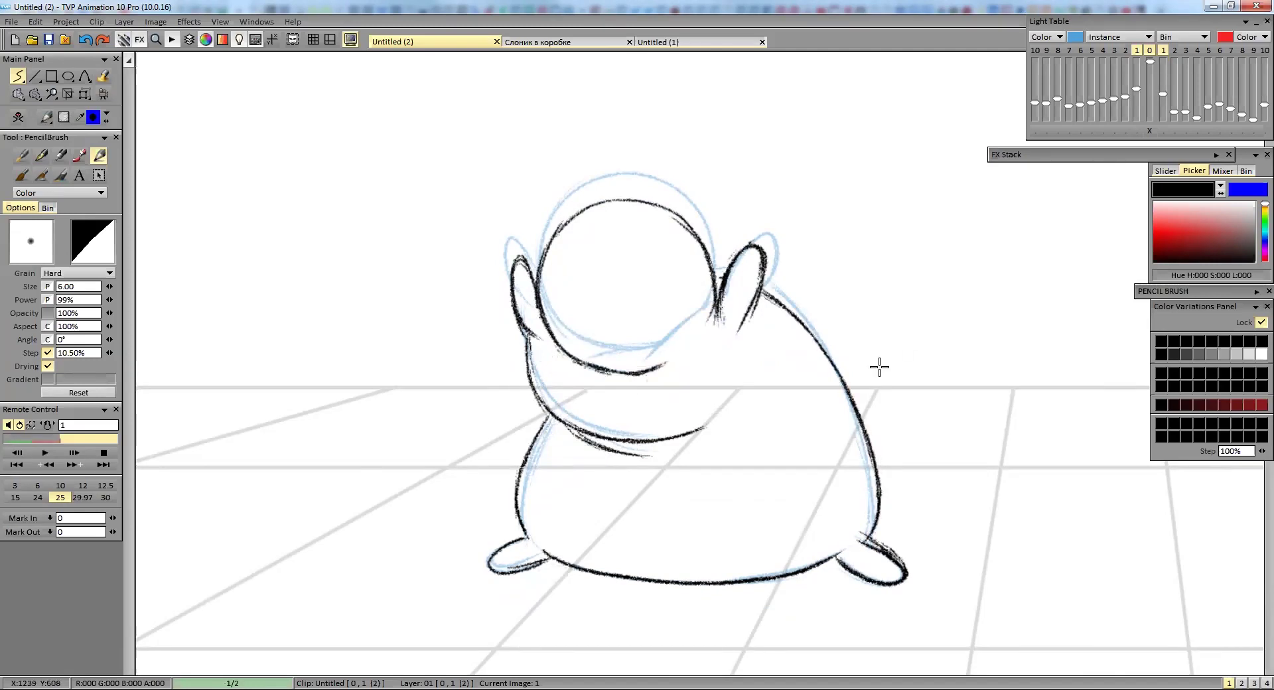
Insert new frames near the clip's start and sketch in-between poses of the sack holding the ball, including its foot corners.
key(Insert)
drag(493, 500, 511, 511)
drag(733, 511, 780, 544)
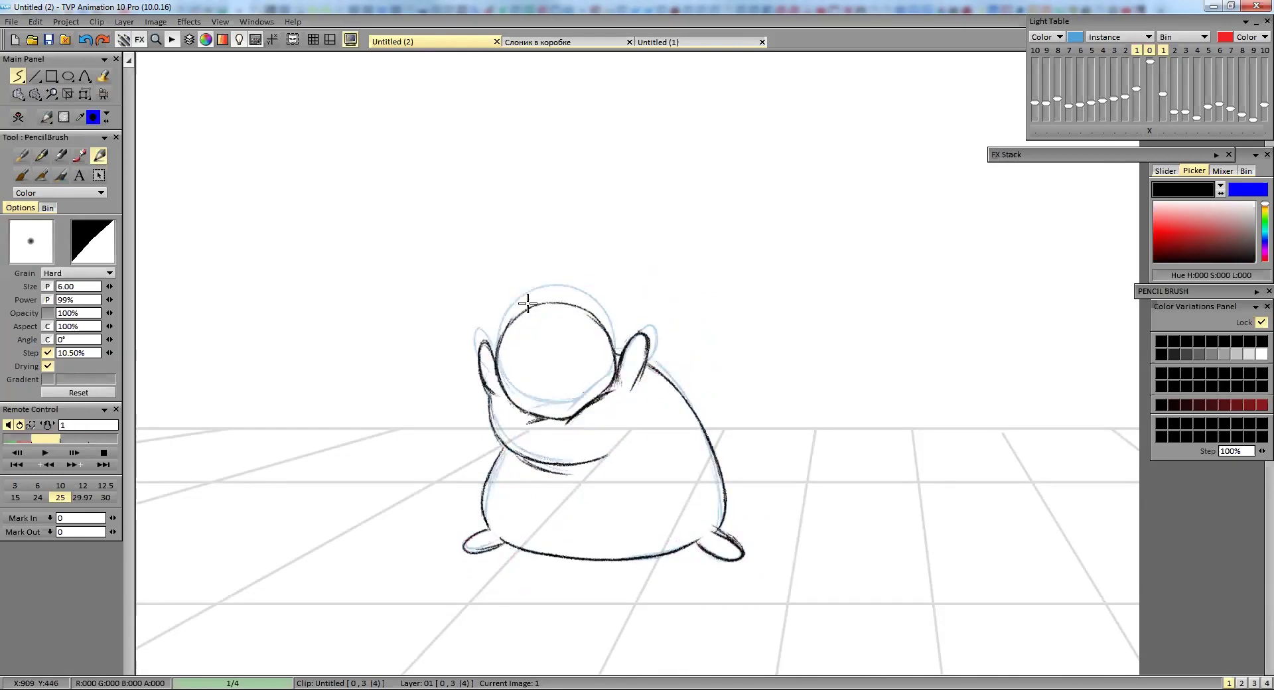
key(Insert)
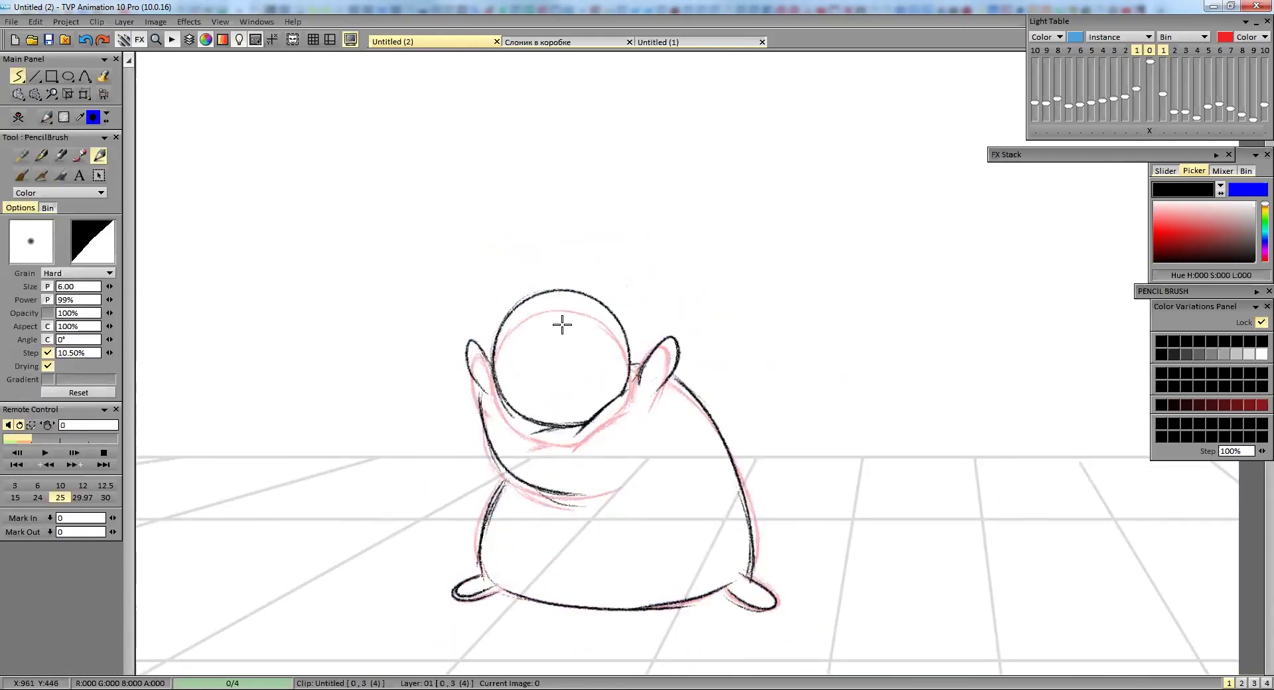
drag(503, 359, 491, 339)
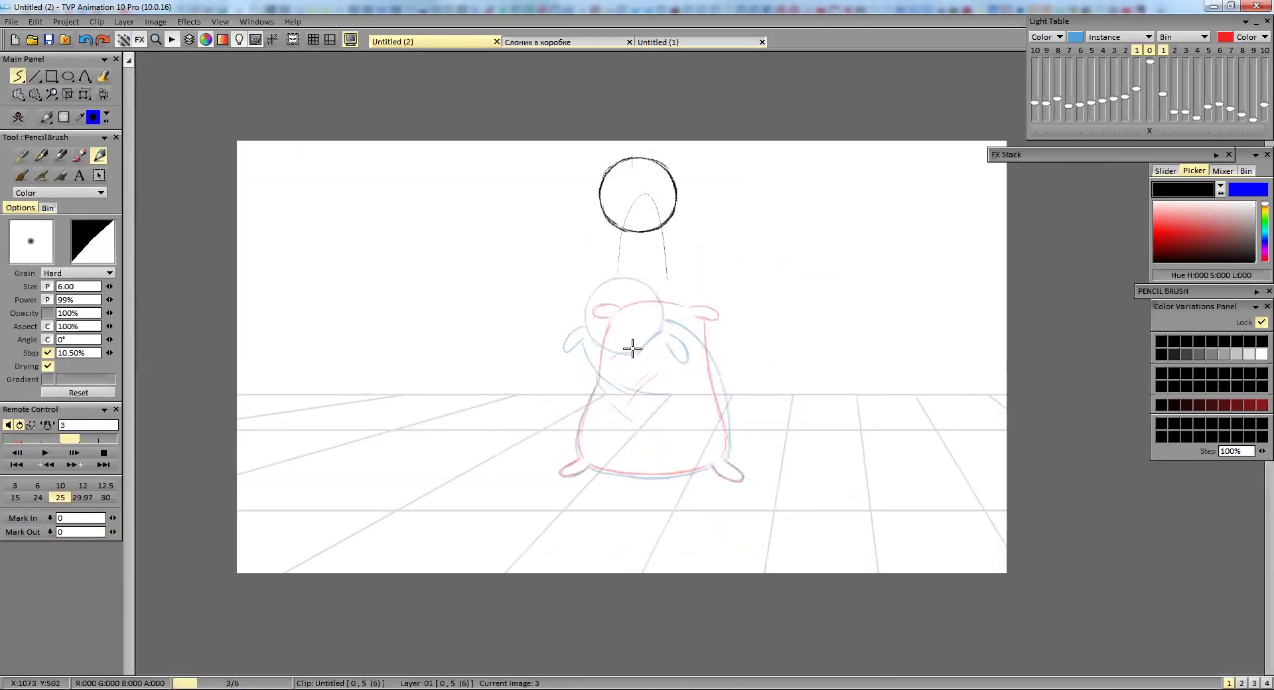
Sketch the sack on frame 3 under the airborne ball, with a rounded top, drooping arm corners, body fold and base.
scroll(631, 285, up, 3)
drag(709, 294, 603, 291)
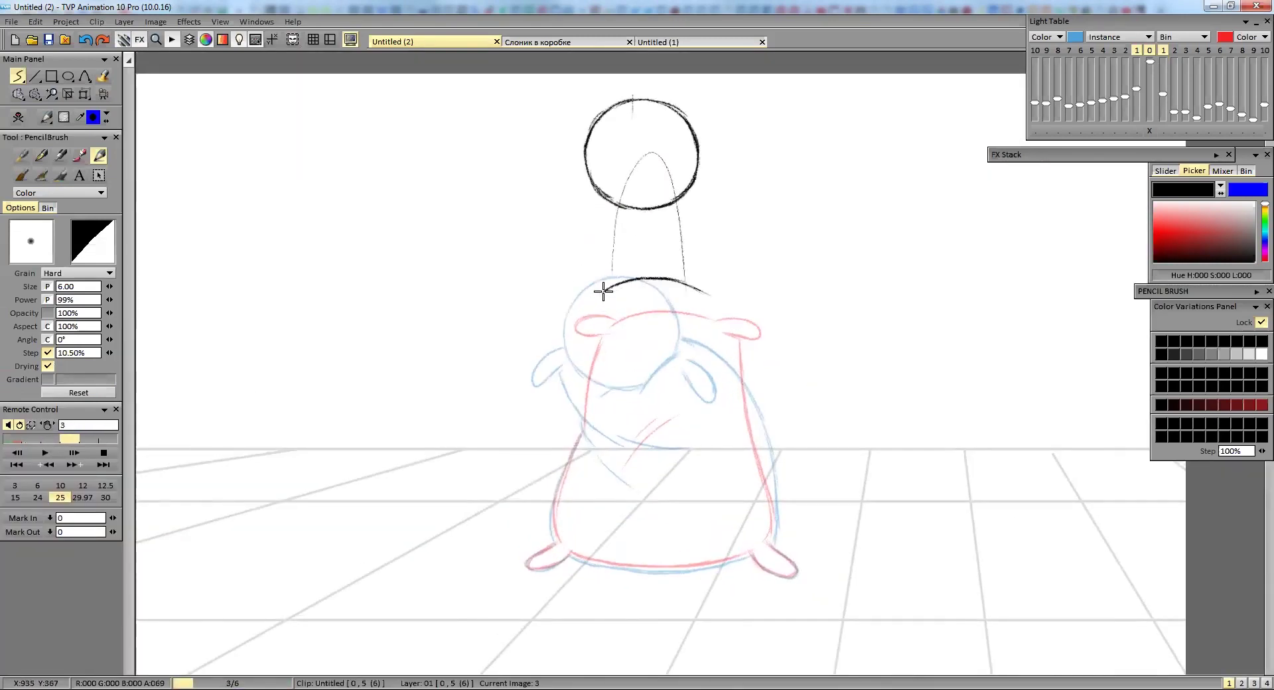
scroll(577, 470, down, 3)
drag(564, 398, 600, 420)
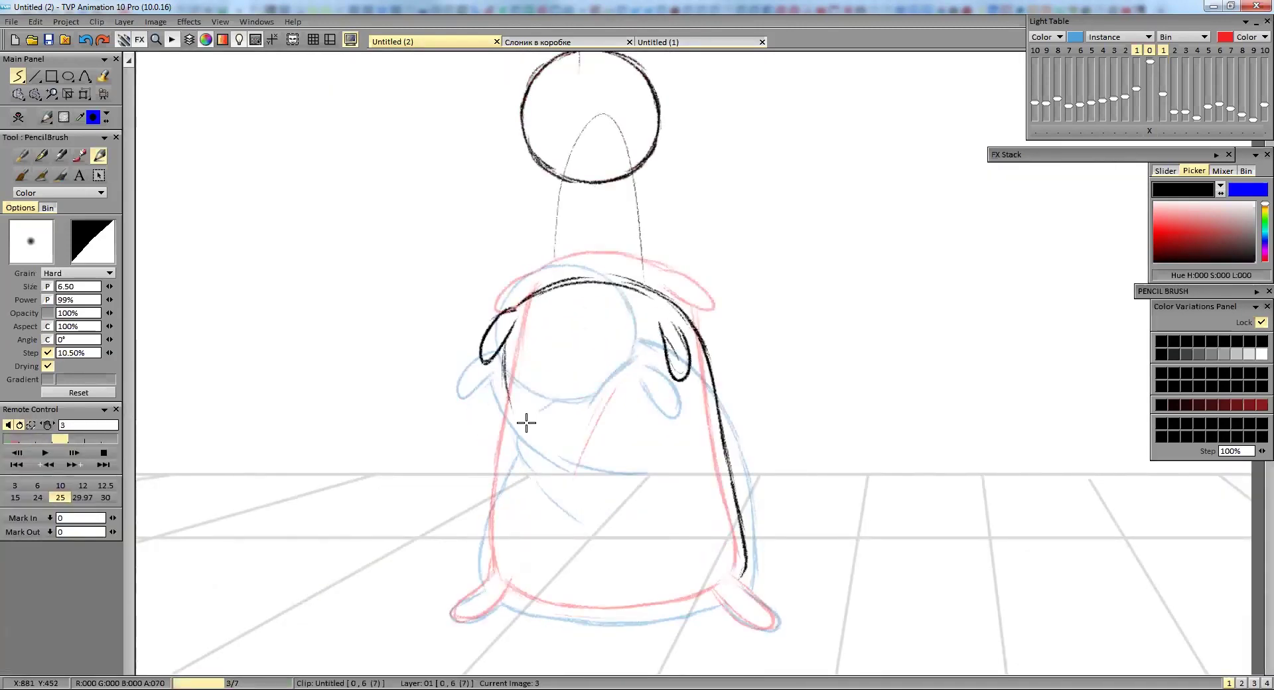
drag(495, 531, 614, 562)
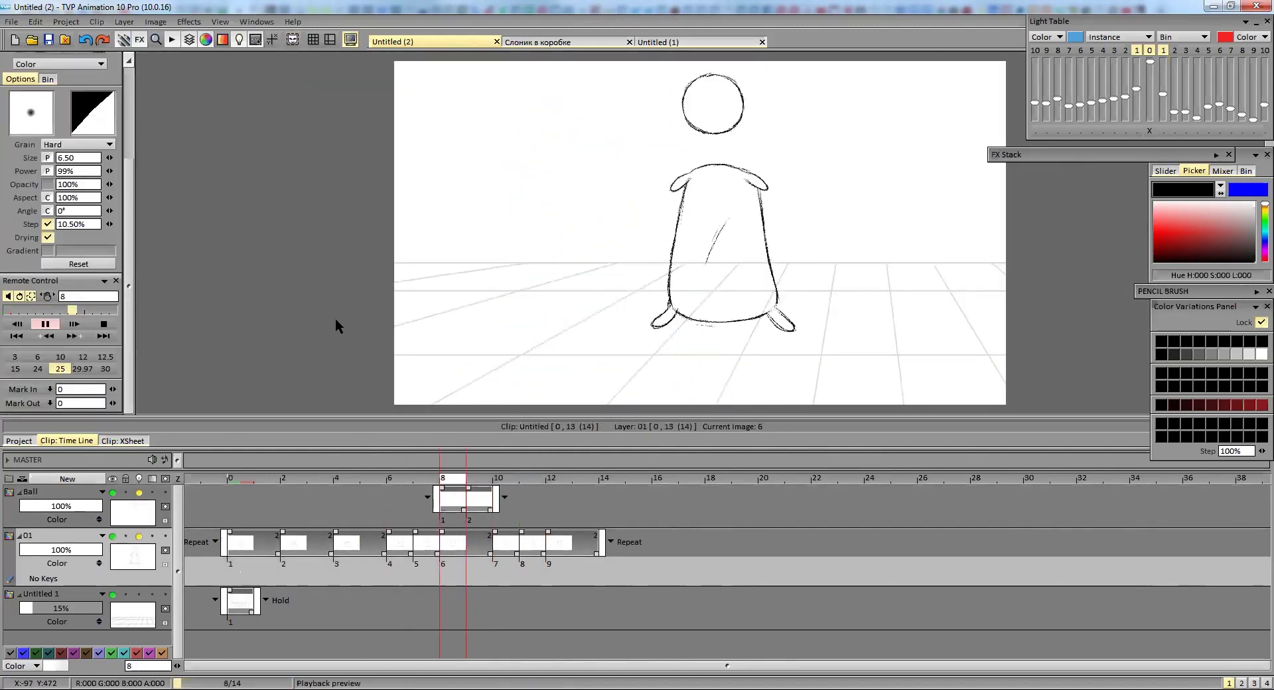
Draw the sack catching the ball on frame 14, with its arm corner, side and base curve between the light-table poses.
click(539, 492)
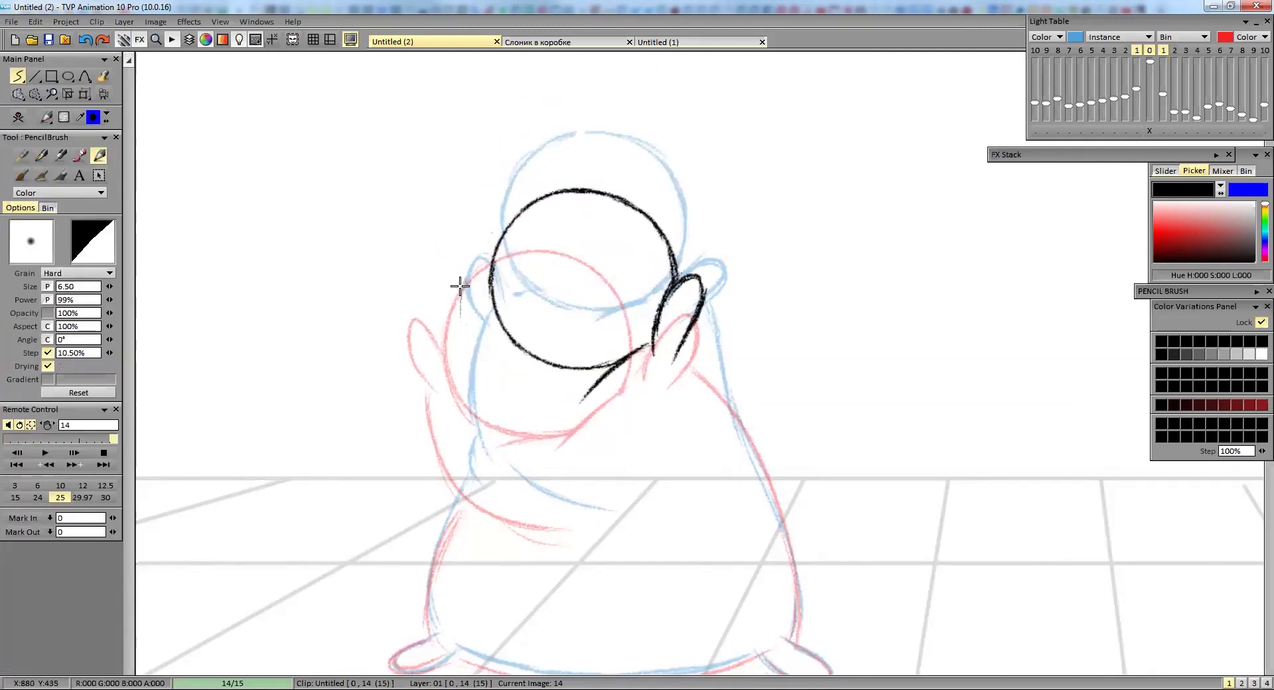
mouse_move(488, 266)
mouse_down()
mouse_move(471, 345)
mouse_move(496, 486)
mouse_up()
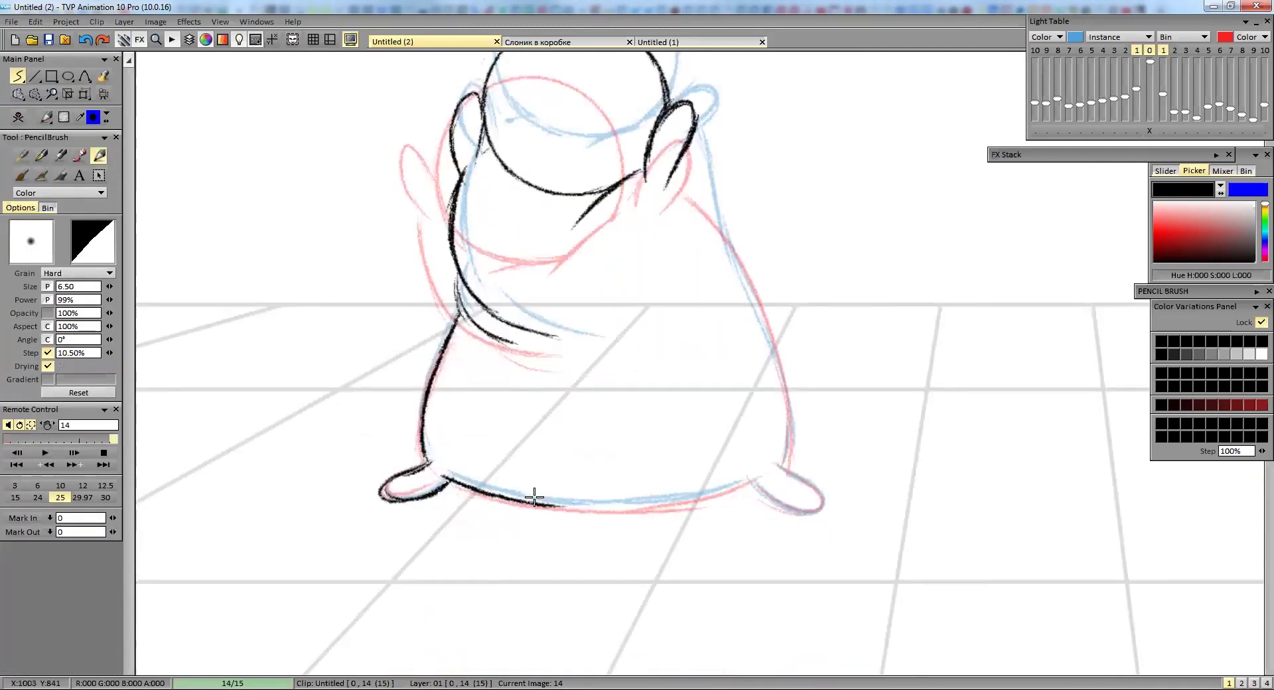
drag(529, 503, 601, 478)
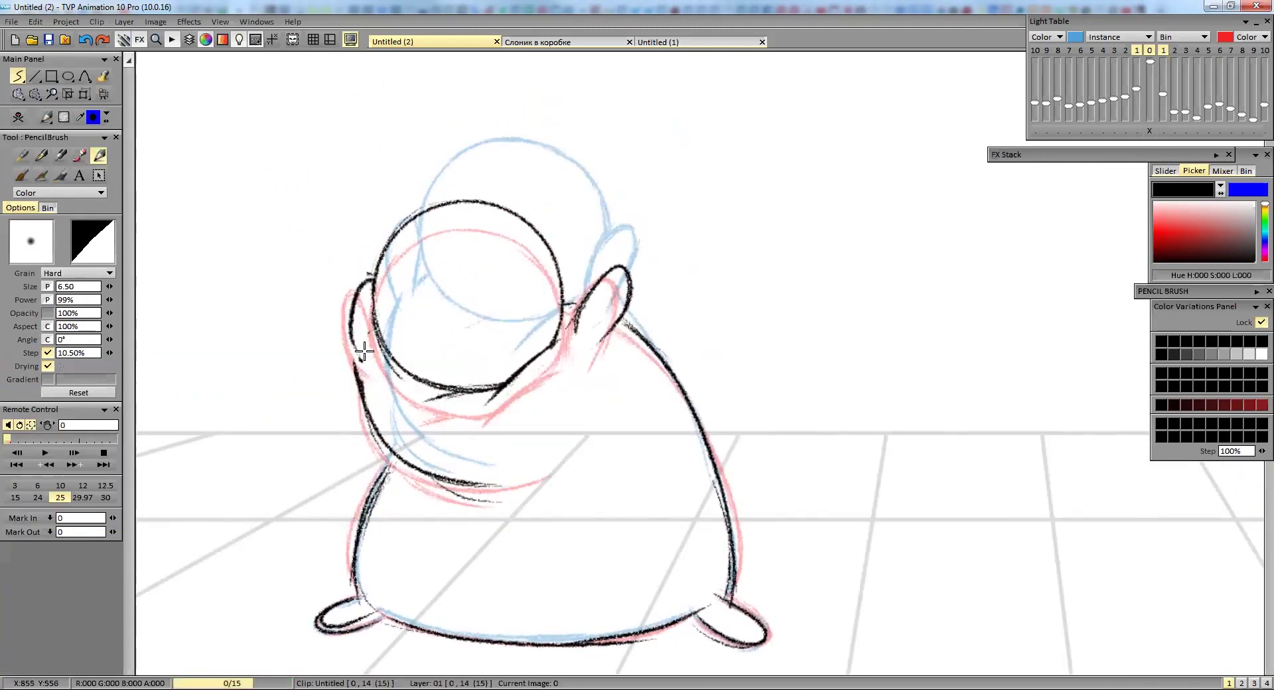
Review the throwing cycle and draw in-between sack lines on frames 12 and 10.
key(Right)
key(Right)
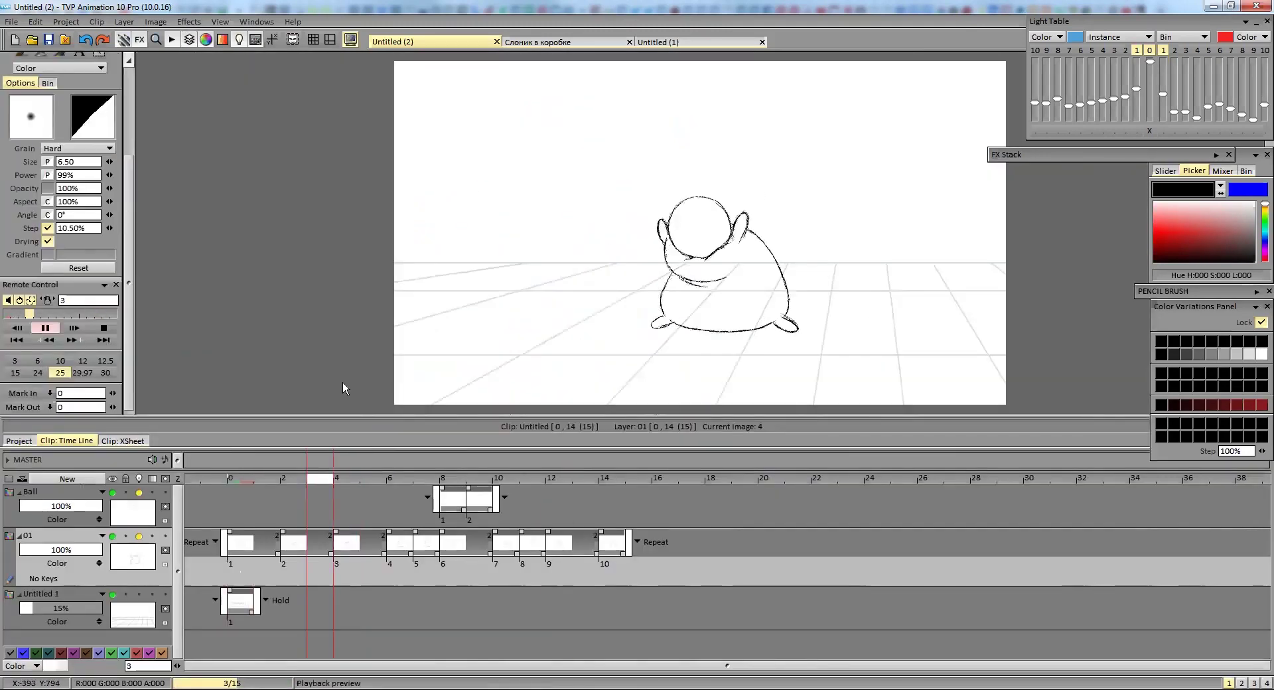
mouse_move(464, 478)
mouse_down()
mouse_move(489, 478)
mouse_move(431, 478)
mouse_move(495, 479)
mouse_up()
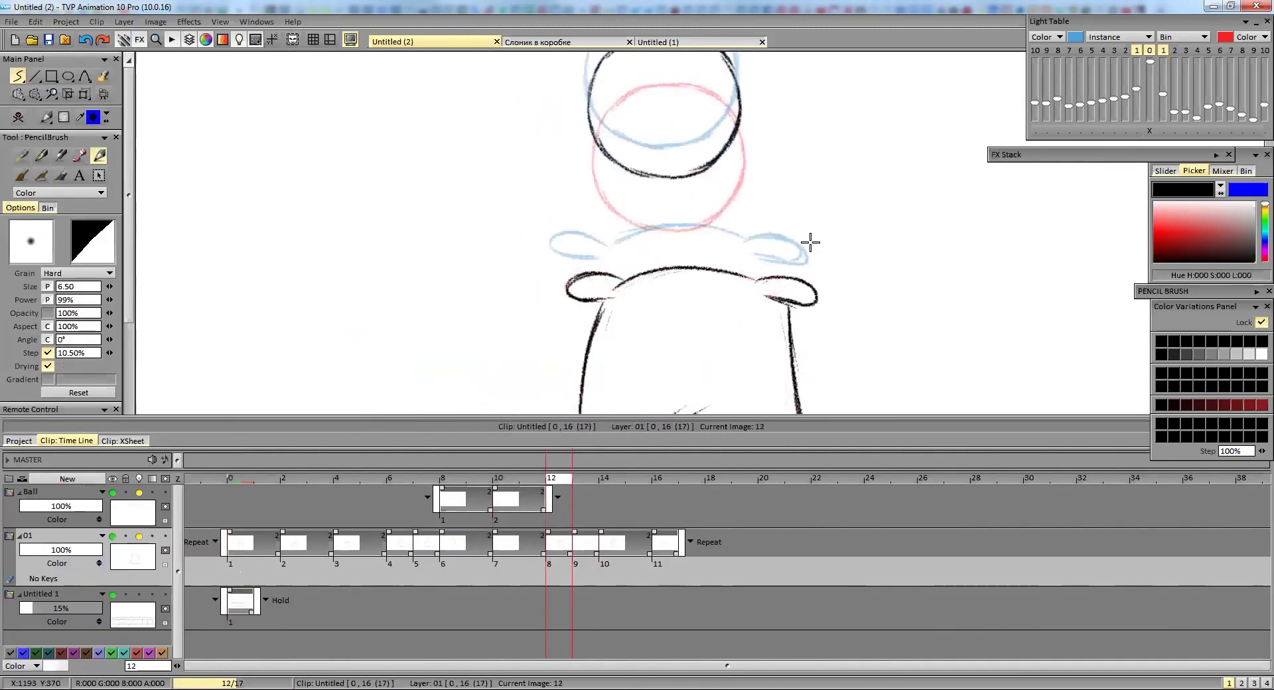
drag(811, 245, 816, 240)
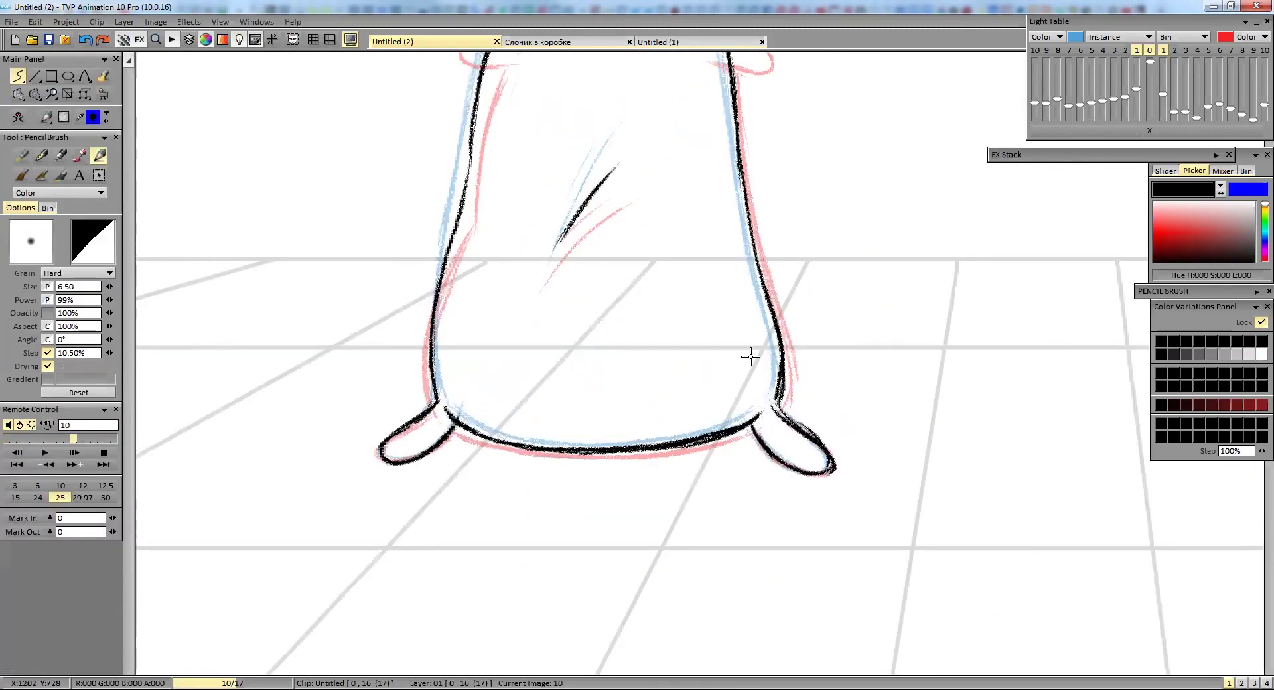
drag(763, 318, 710, 312)
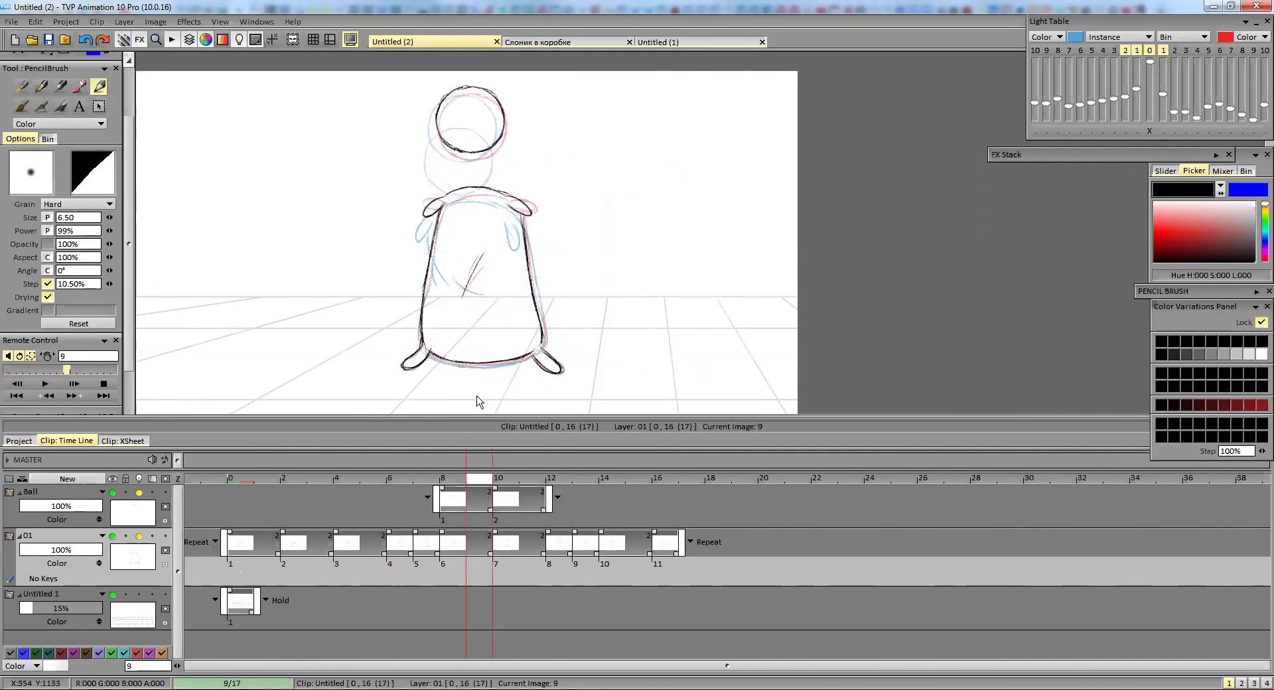
Check the cycle from its start and draw the stretching sack's shoulder and back on frame 6.
click(240, 479)
drag(240, 482, 341, 433)
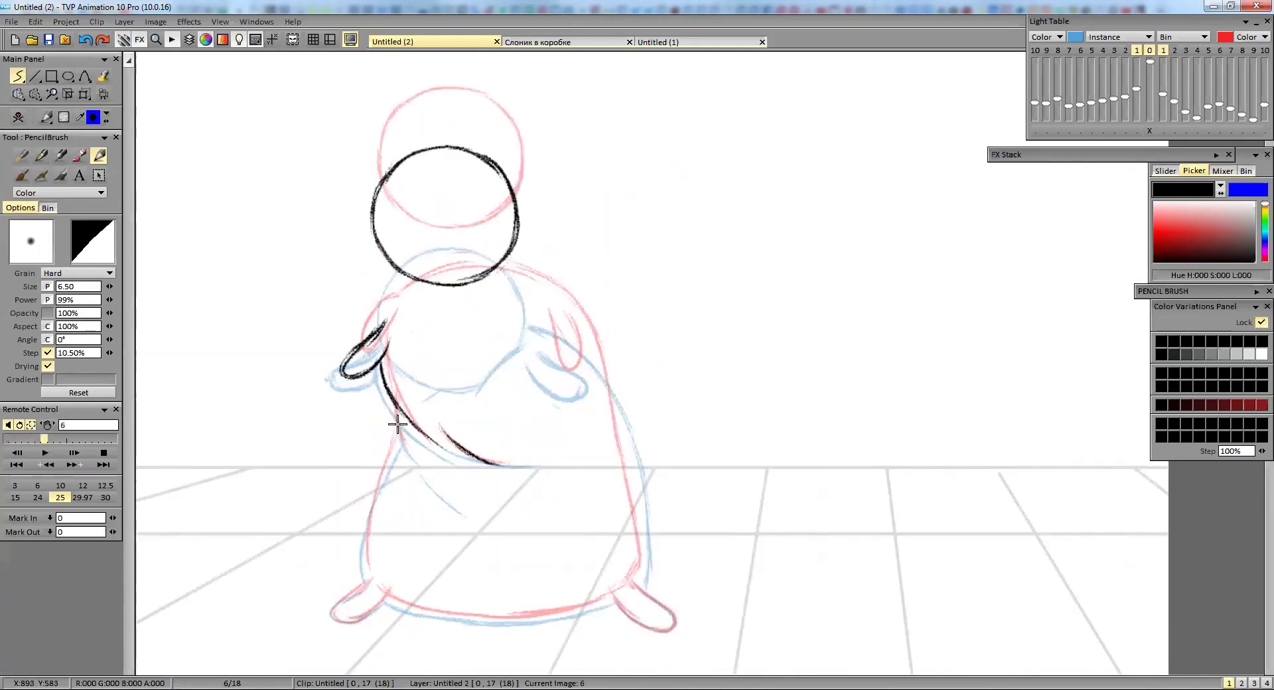
drag(504, 287, 632, 457)
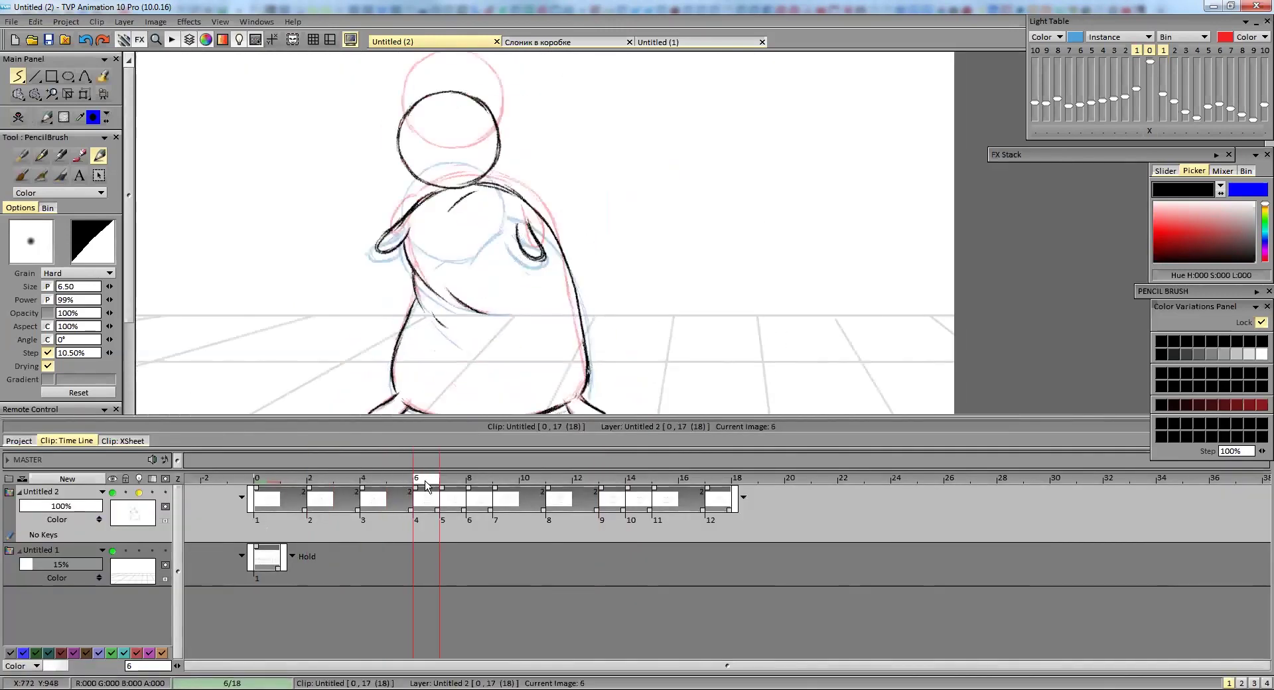
Scrub through the clip and play it back to check the sack's throwing motion.
mouse_move(427, 486)
mouse_down()
mouse_move(657, 483)
mouse_move(612, 483)
mouse_up()
key(Return)
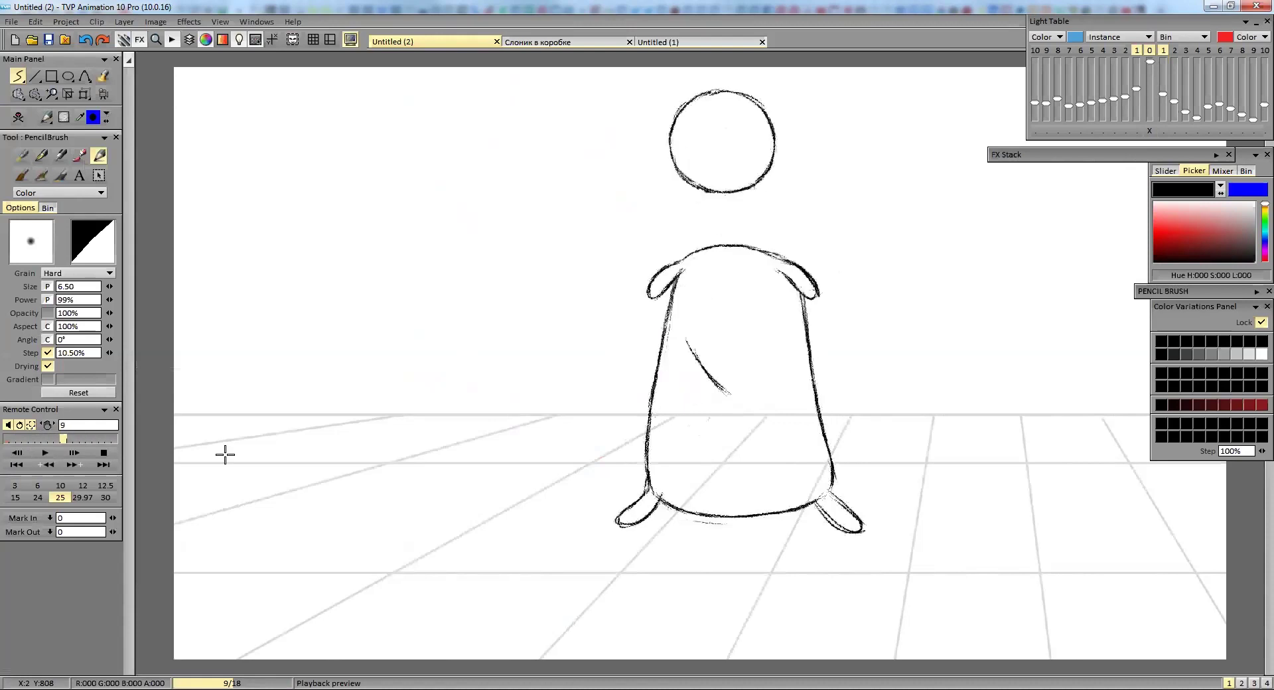
click(105, 452)
click(555, 483)
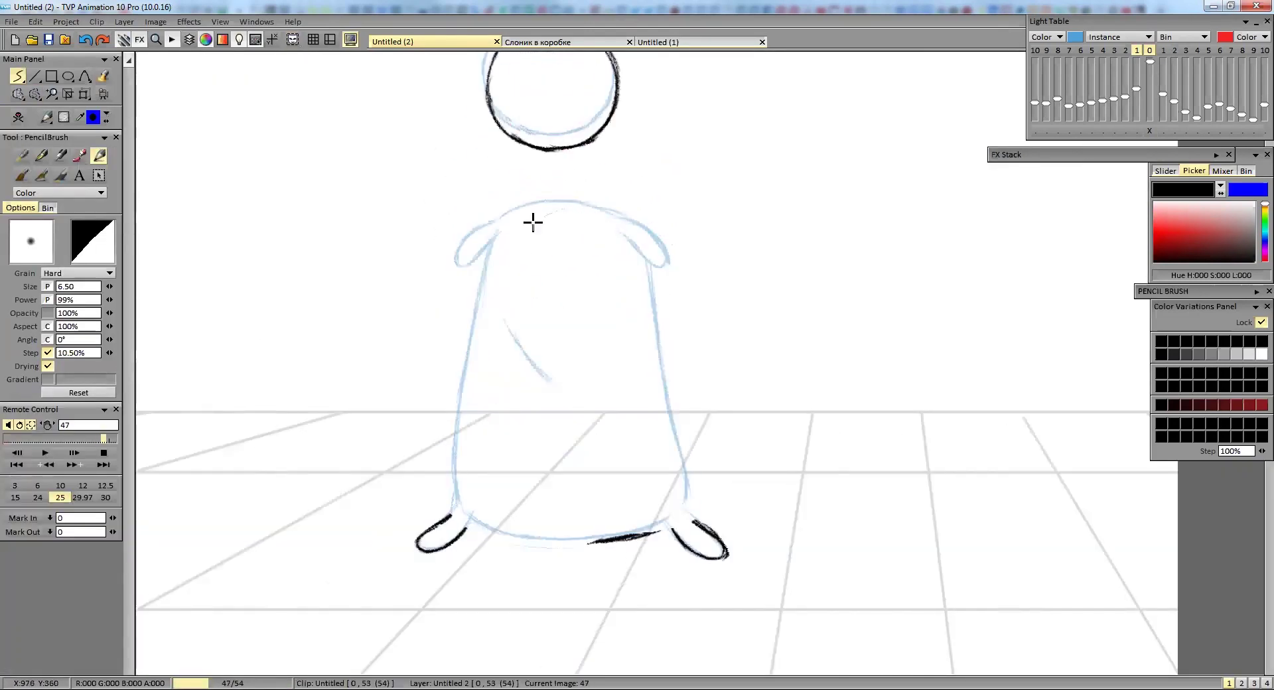
Draw the sack's reach for the falling ball across frames 47 to 51, comparing neighbouring frames.
key(Right)
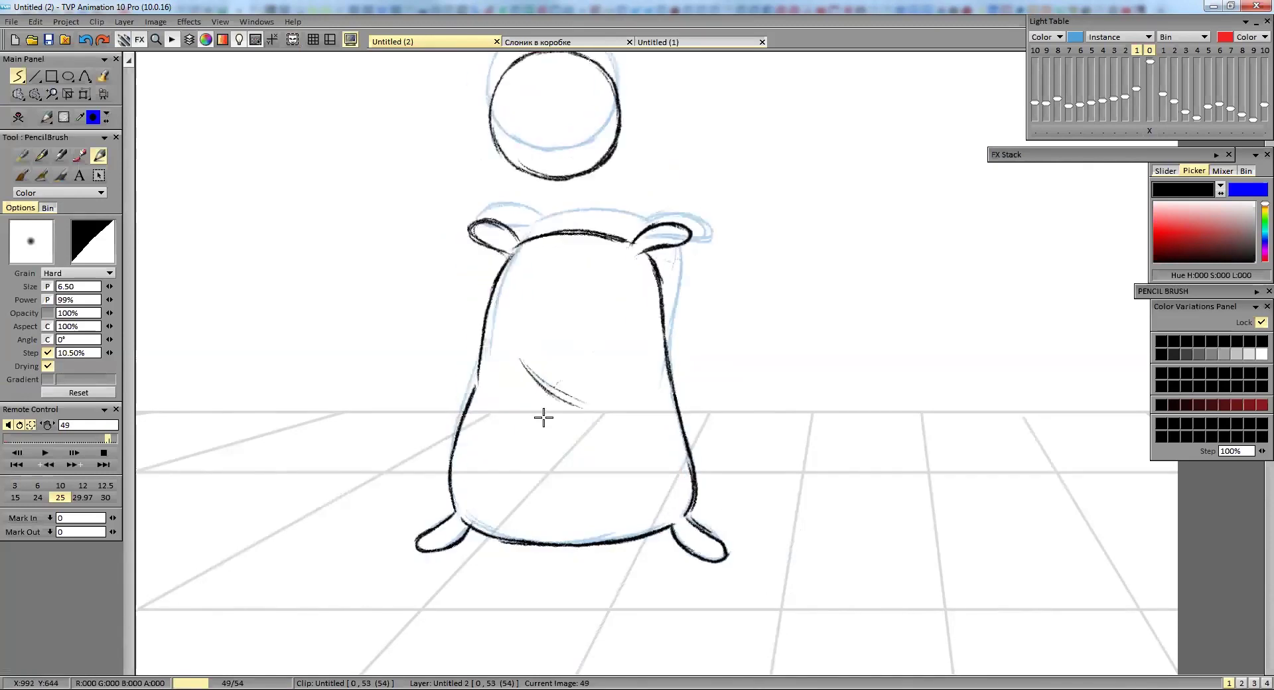
key(Right)
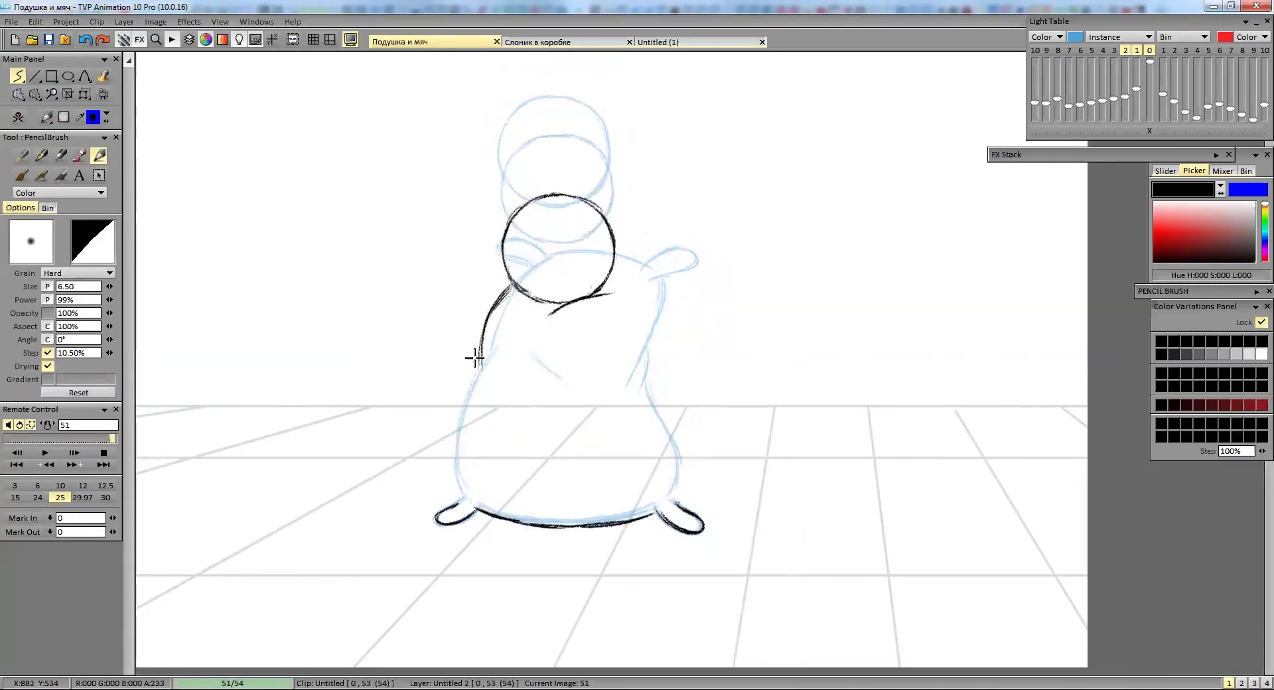
key(Left)
scroll(688, 248, up, 1)
key(Right)
key(Right)
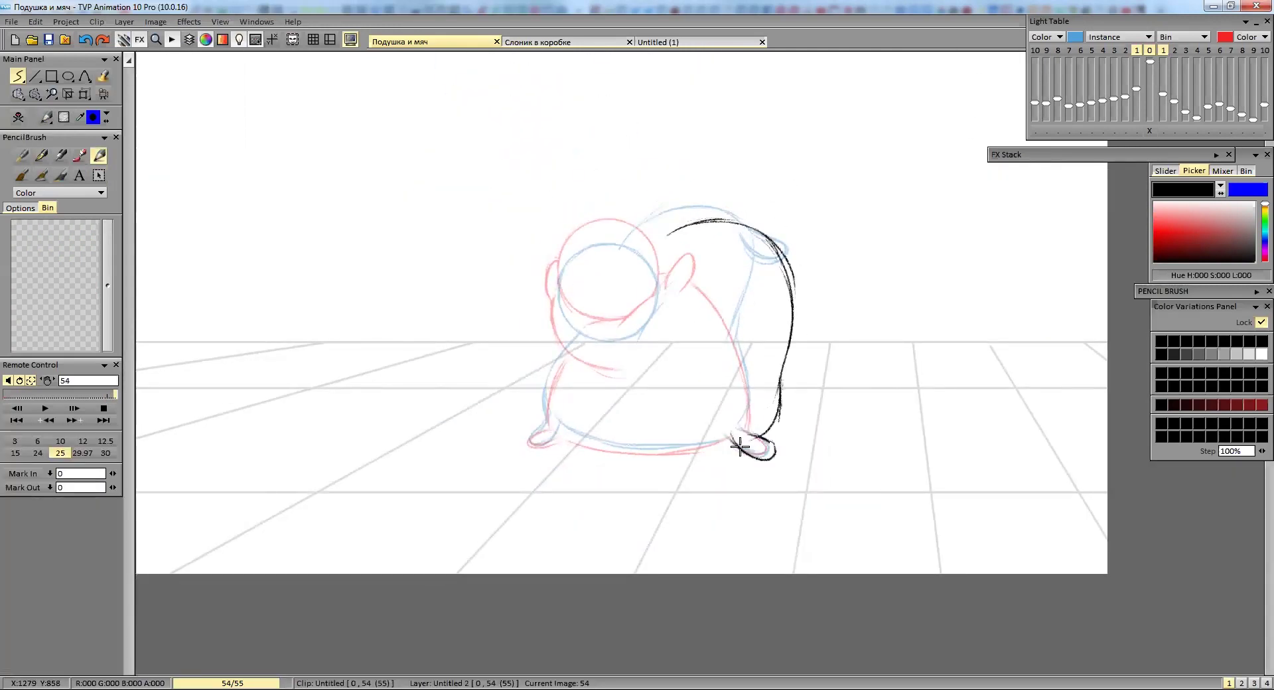
Draw frame 54 with the ball sliding in front of the sack, its bulging back and lifted near corner.
drag(559, 351, 498, 414)
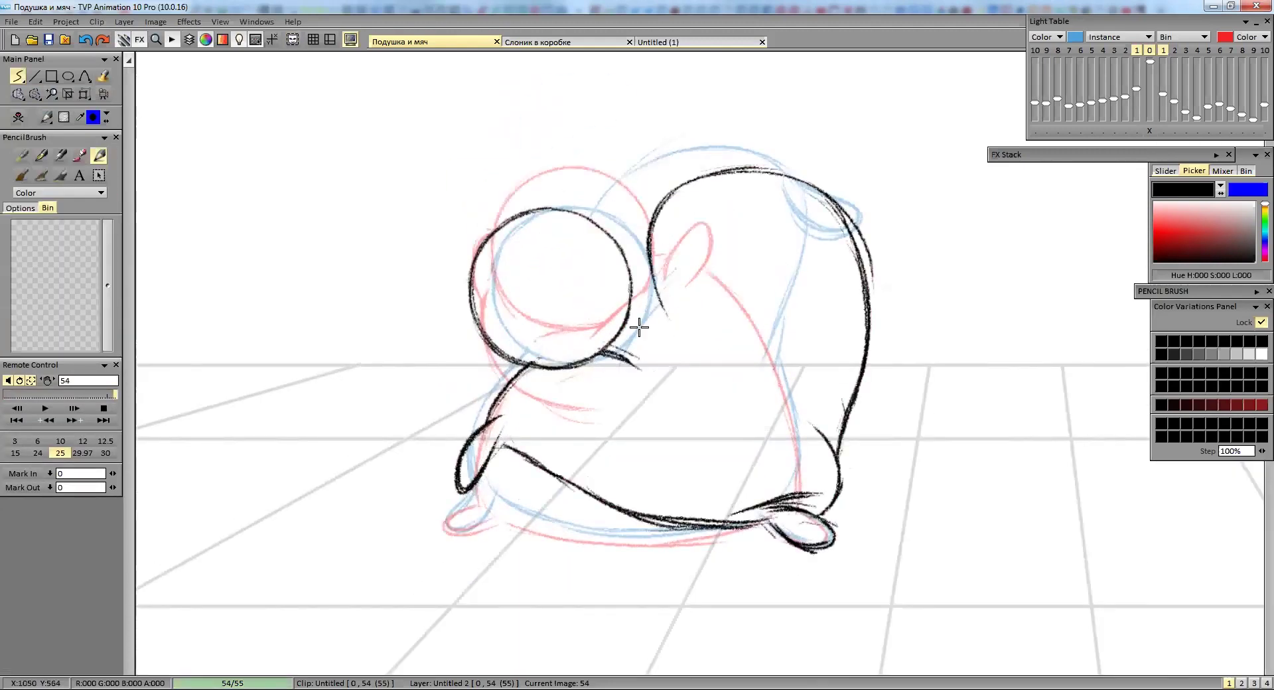
drag(610, 324, 505, 360)
drag(612, 457, 816, 564)
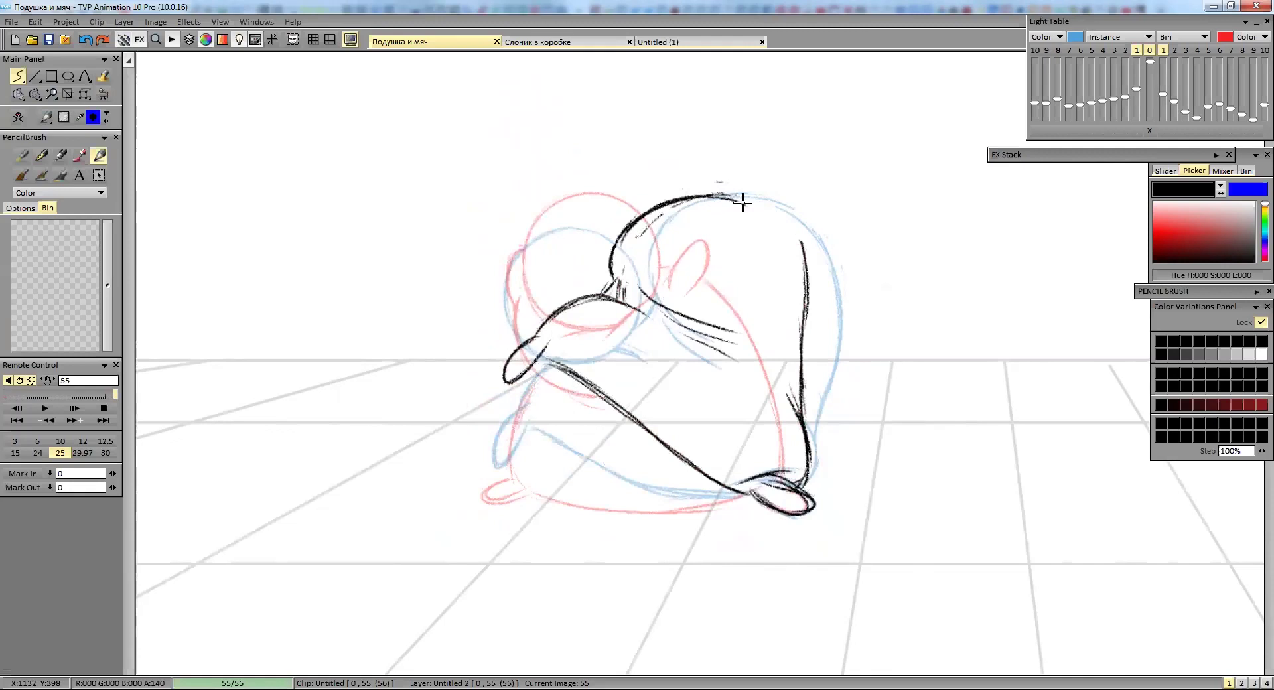
Undo the last stroke, add frame 56, and redraw the tipping sack's lower edge on frame 55.
key(ctrl+z)
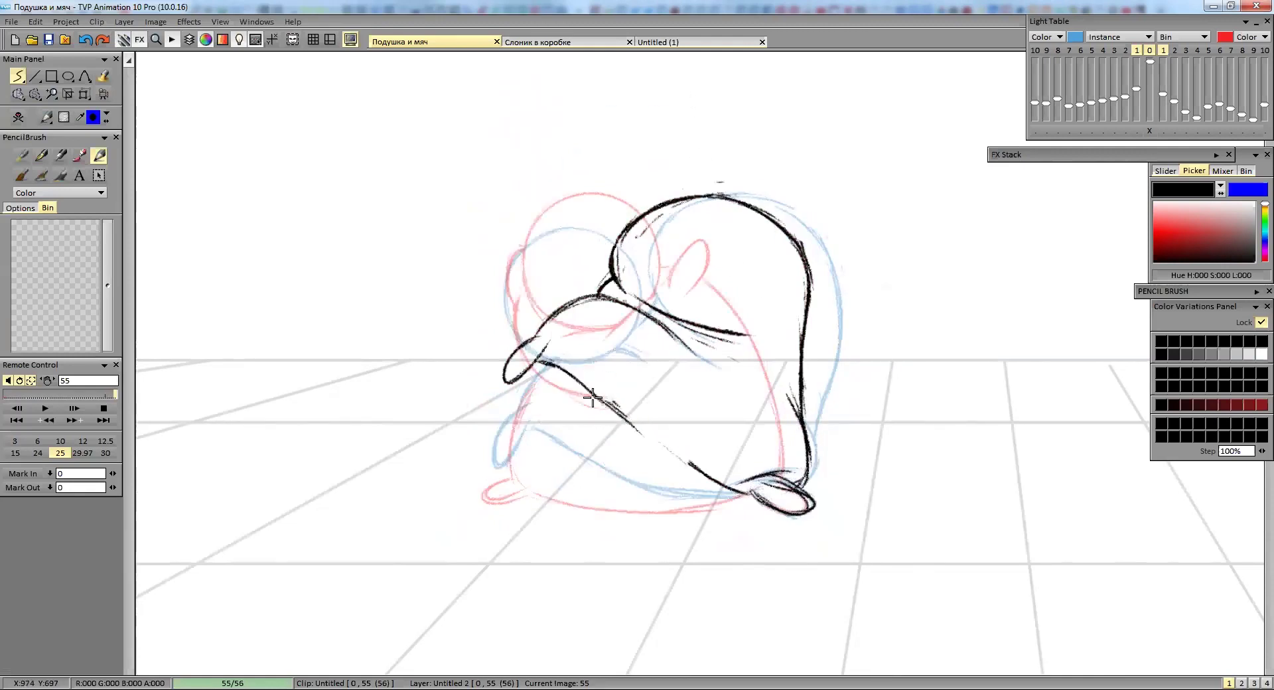
key(Return)
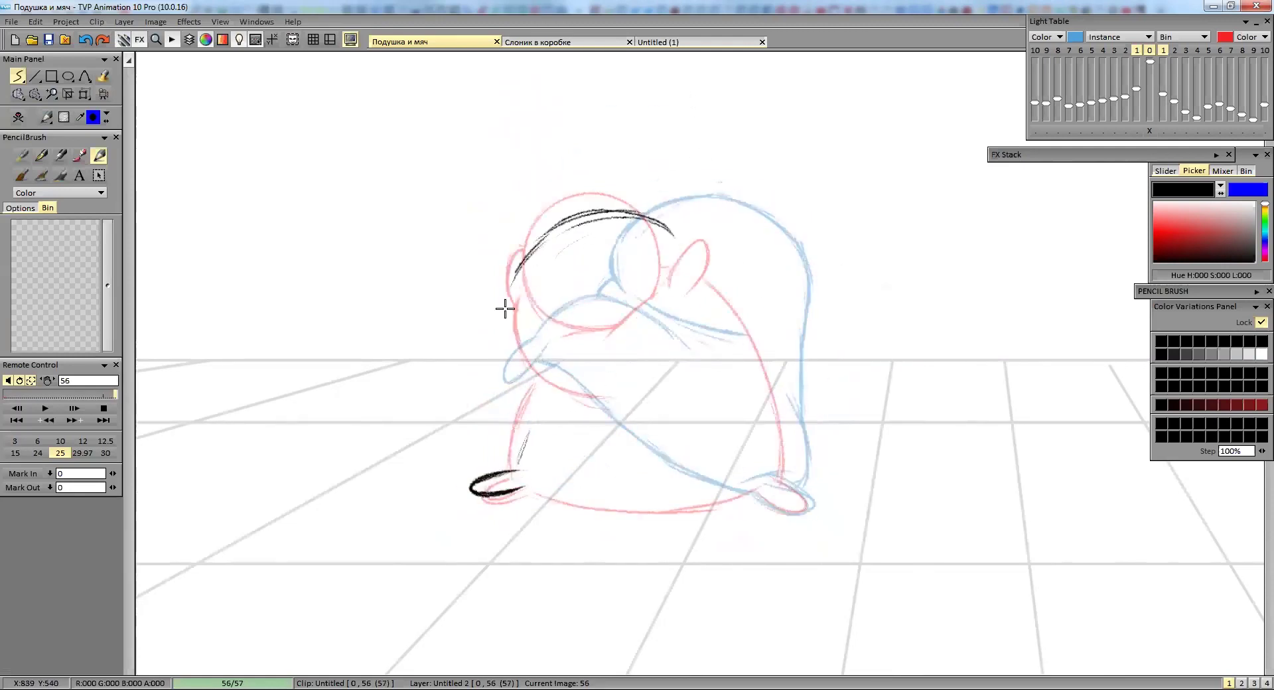
key(Left)
drag(549, 363, 640, 438)
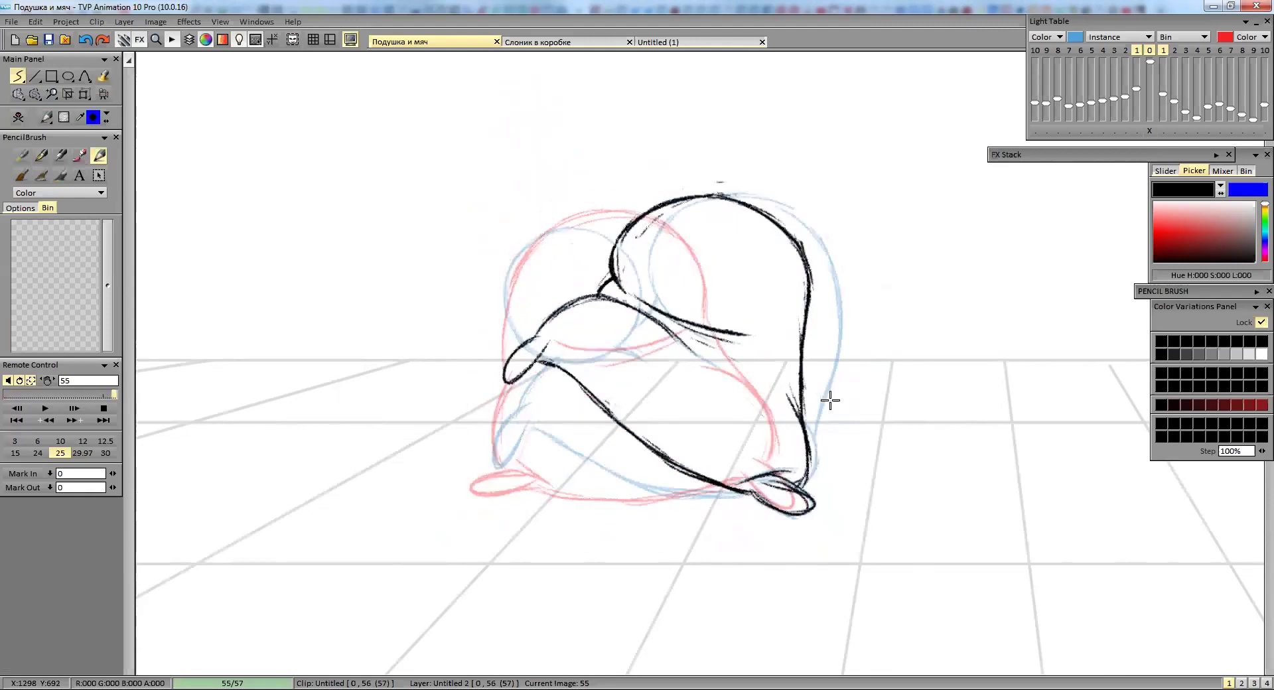
Add in-between frames 56 and 57 and draw the sack swinging over with its lifted foot corner landing.
key(Return)
drag(522, 477, 482, 425)
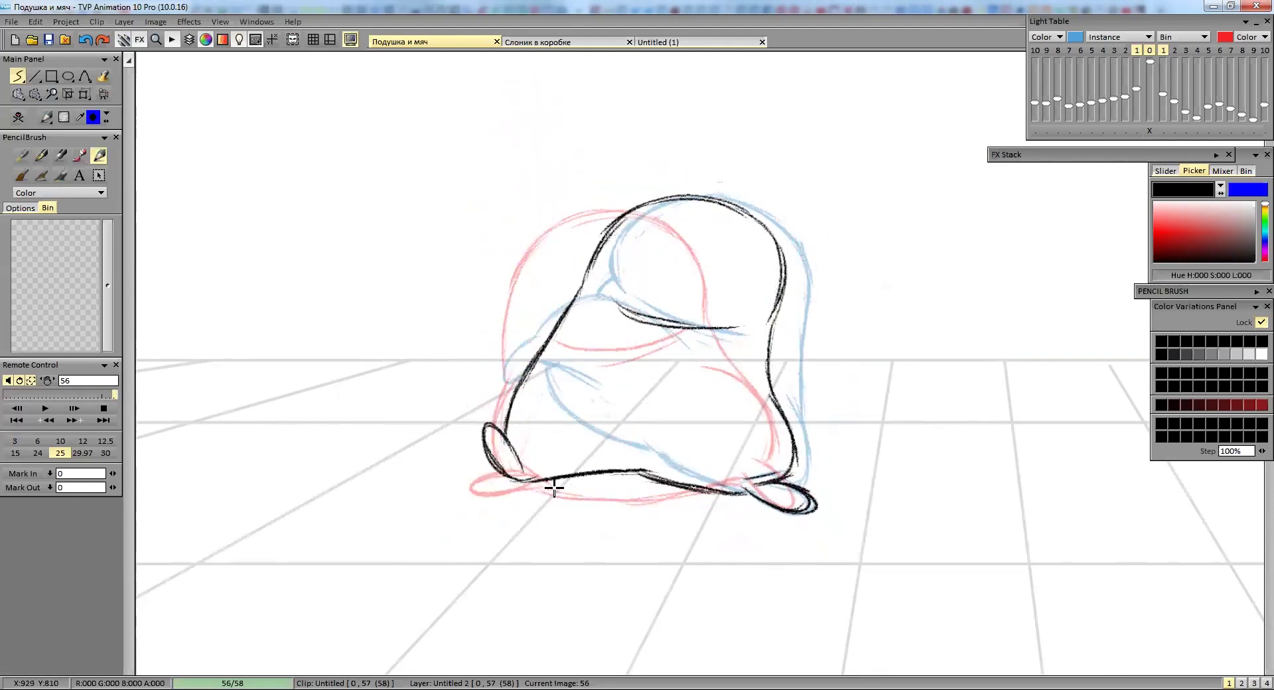
key(Return)
drag(558, 271, 676, 228)
drag(547, 478, 763, 494)
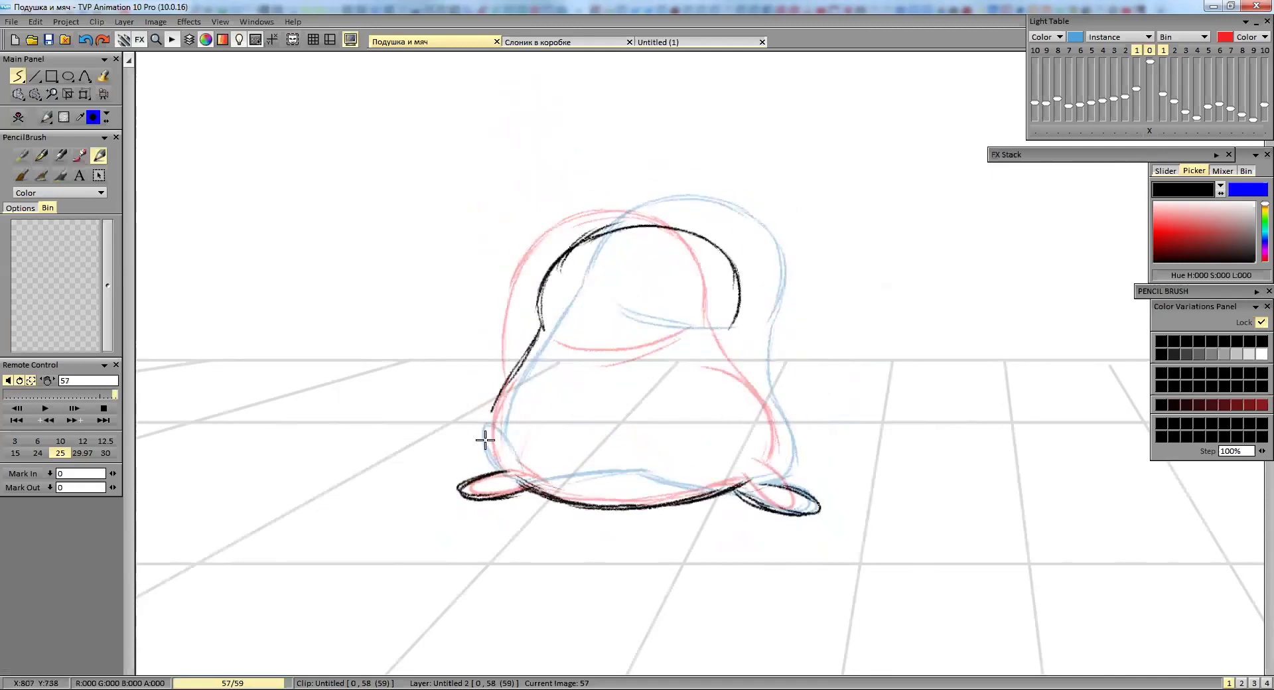
Check frame 58, then add frame 59 and draw the outer side of the sack leaning the opposite way.
key(Right)
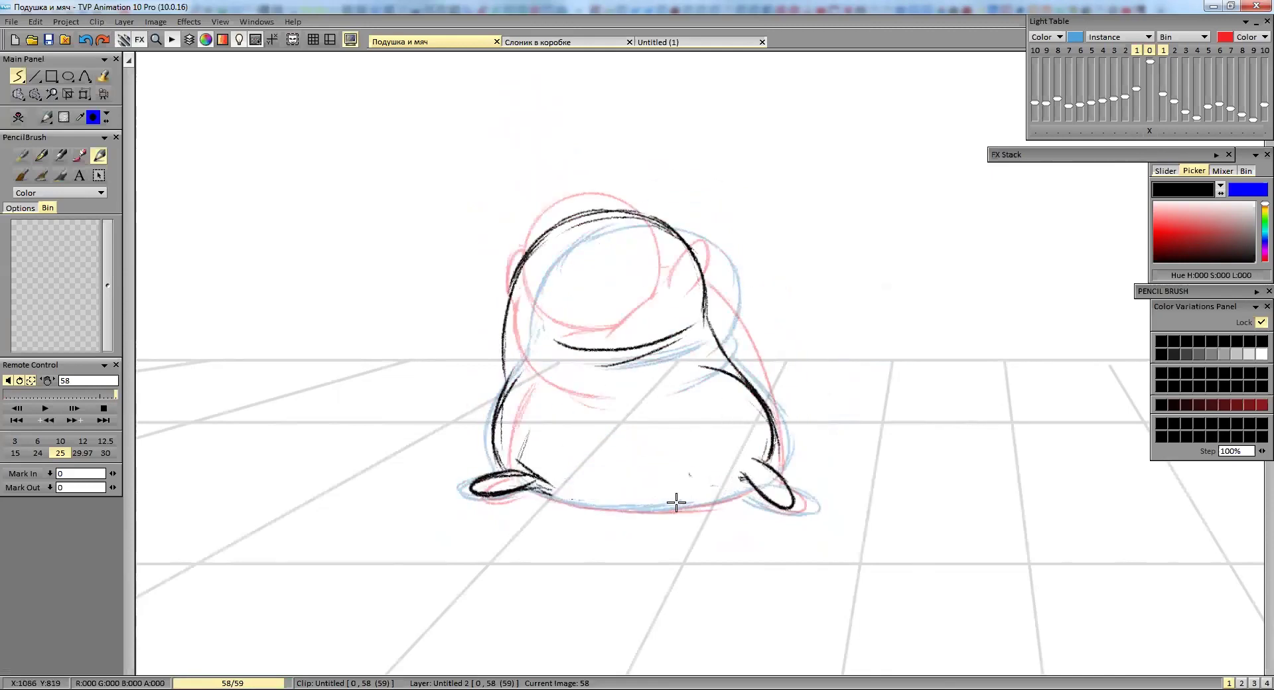
key(Return)
drag(506, 236, 489, 443)
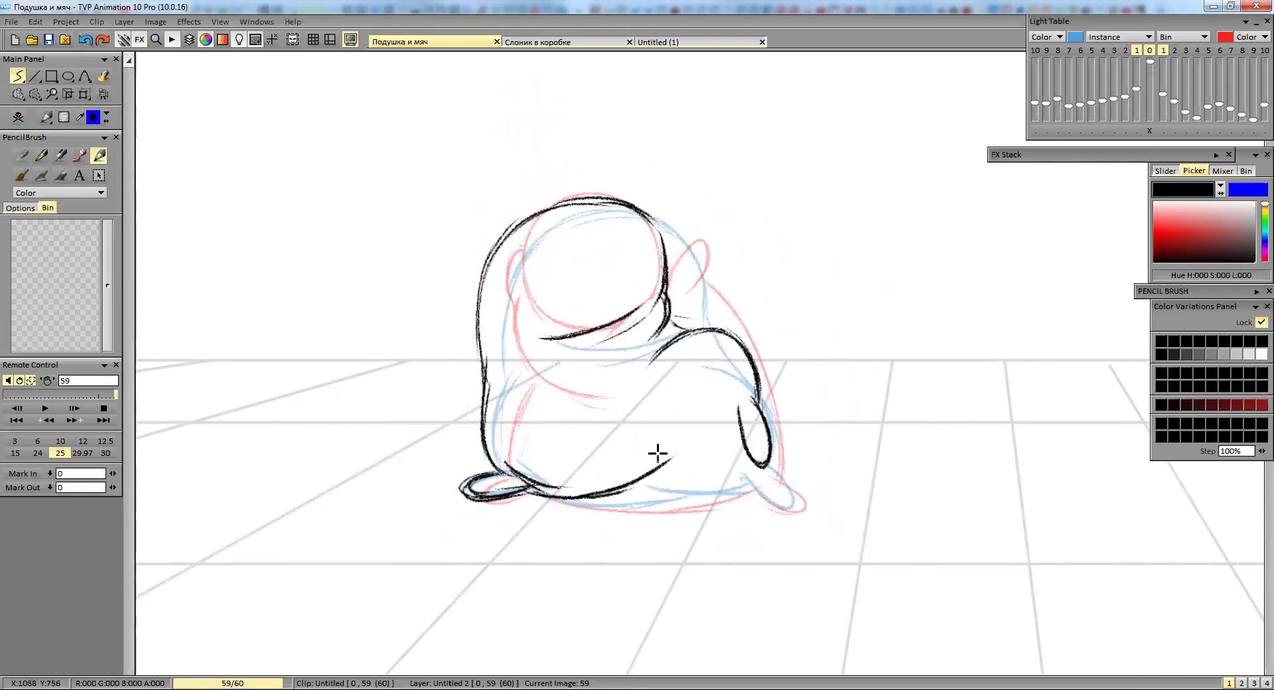
Add frame 60 and draw the leaning sack's tall side, rounded top and lifted far corner.
key(Return)
drag(497, 211, 478, 425)
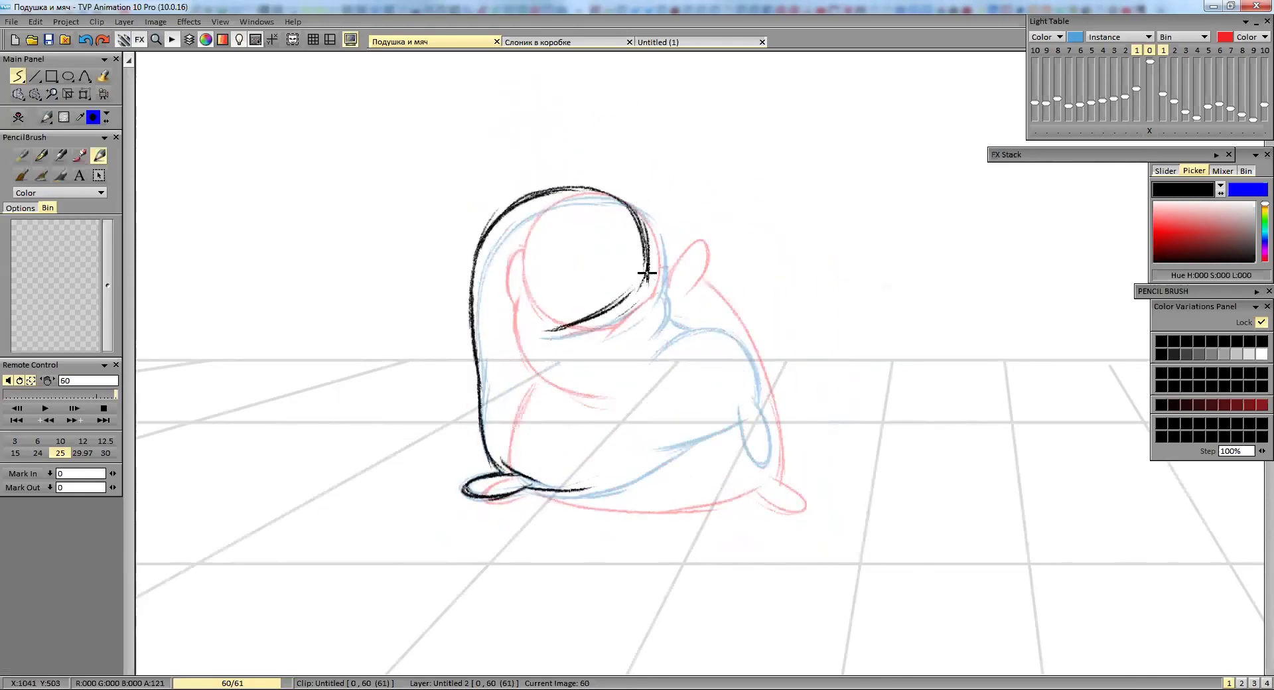
mouse_move(641, 282)
mouse_down()
mouse_move(694, 300)
mouse_move(733, 364)
mouse_up()
Copy the frame 54 pose of the sack with the ball to the end of the clip.
key(ctrl+t)
drag(1076, 489, 1150, 482)
key(ctrl+t)
Add frame 61 and draw the sack's far corner kicking outward and its bent outer side, comparing with frame 60.
key(Return)
drag(687, 330, 730, 350)
key(Left)
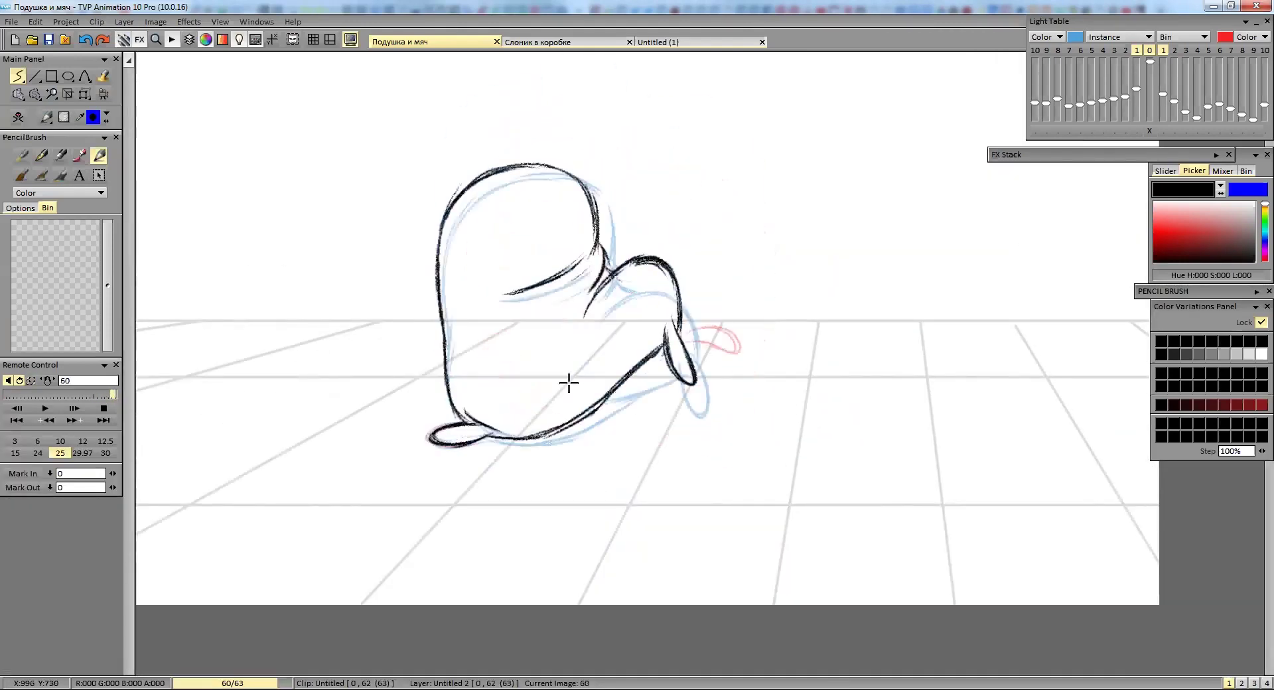
key(Right)
drag(465, 185, 458, 422)
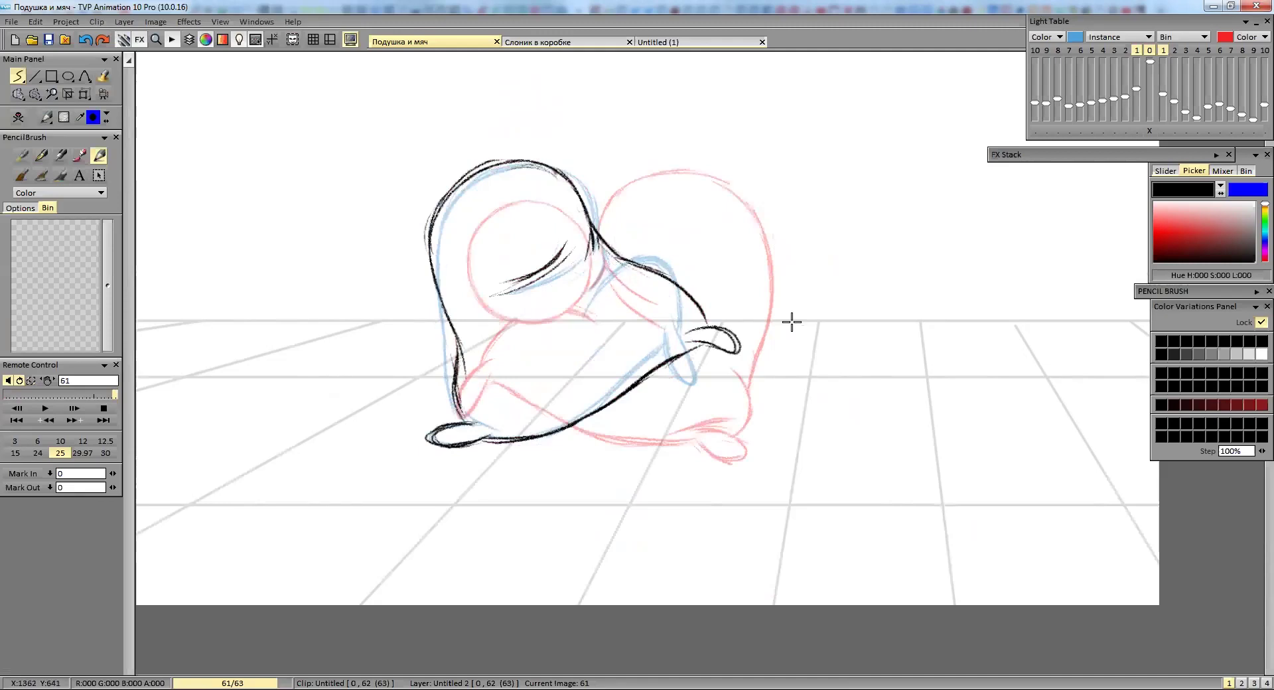
Add frames 62 and 63 and draw the sack's far corner coming down, its arched back and both foot corners.
key(Return)
drag(703, 435, 709, 441)
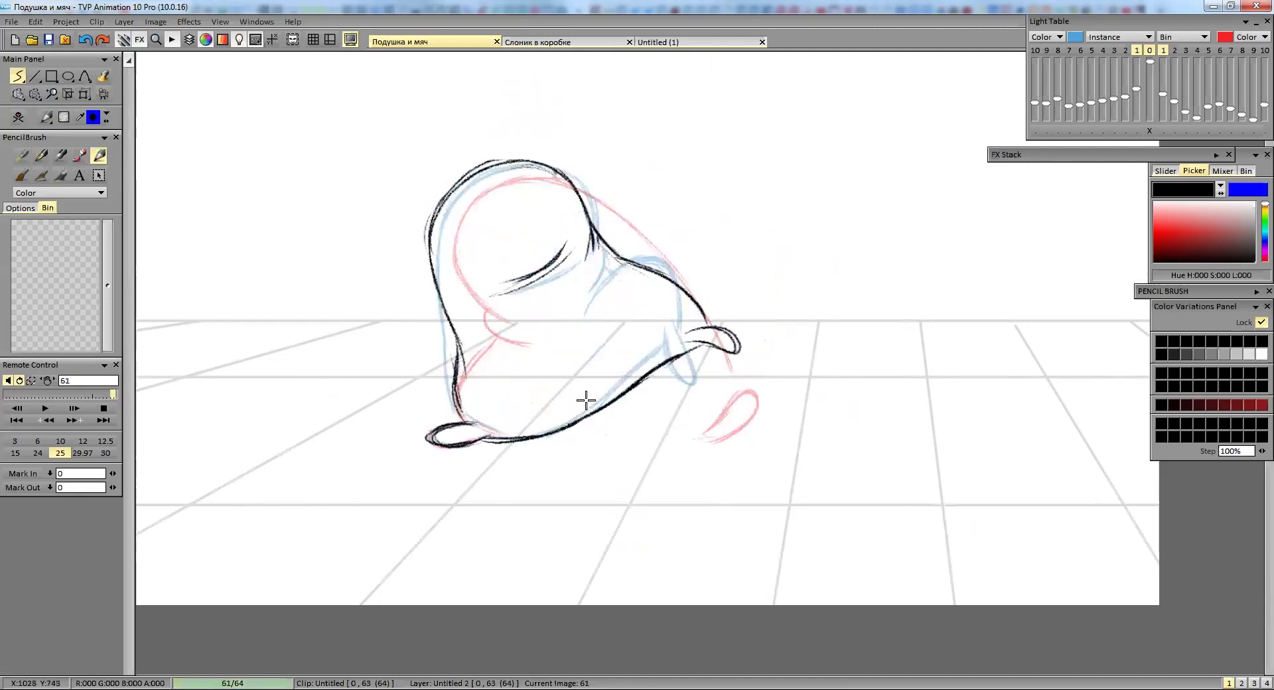
key(Return)
drag(538, 202, 517, 237)
drag(734, 459, 743, 362)
drag(481, 420, 490, 423)
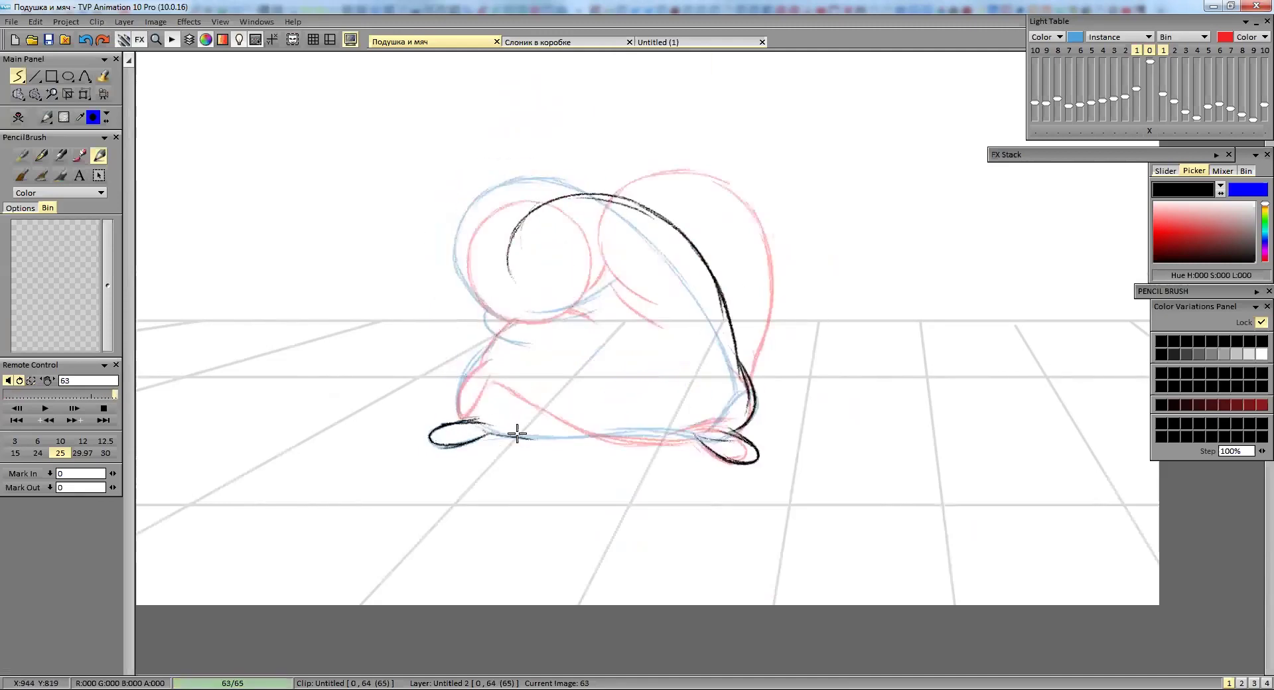
Add frame 64 and draw the sack's arched back, base line and both foot corners, comparing it with the neighbouring frames.
key(Return)
drag(654, 172, 582, 188)
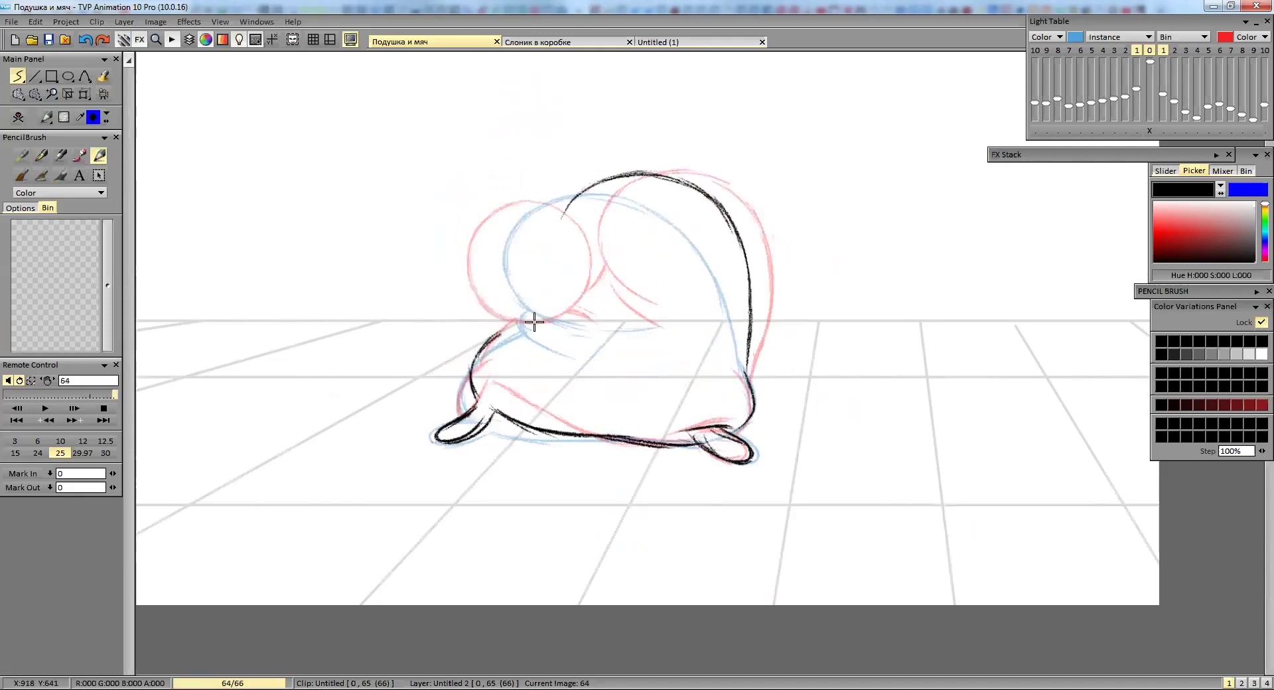
key(Left)
key(Left)
key(Right)
key(Right)
key(Left)
Insert a new frame 53 between the existing poses and draw the ball and the sack's outstretched upper corner.
key(ctrl+shift+t)
mouse_move(1044, 482)
mouse_down()
mouse_move(994, 495)
mouse_move(1010, 494)
mouse_up()
key(ctrl+shift+t)
key(Return)
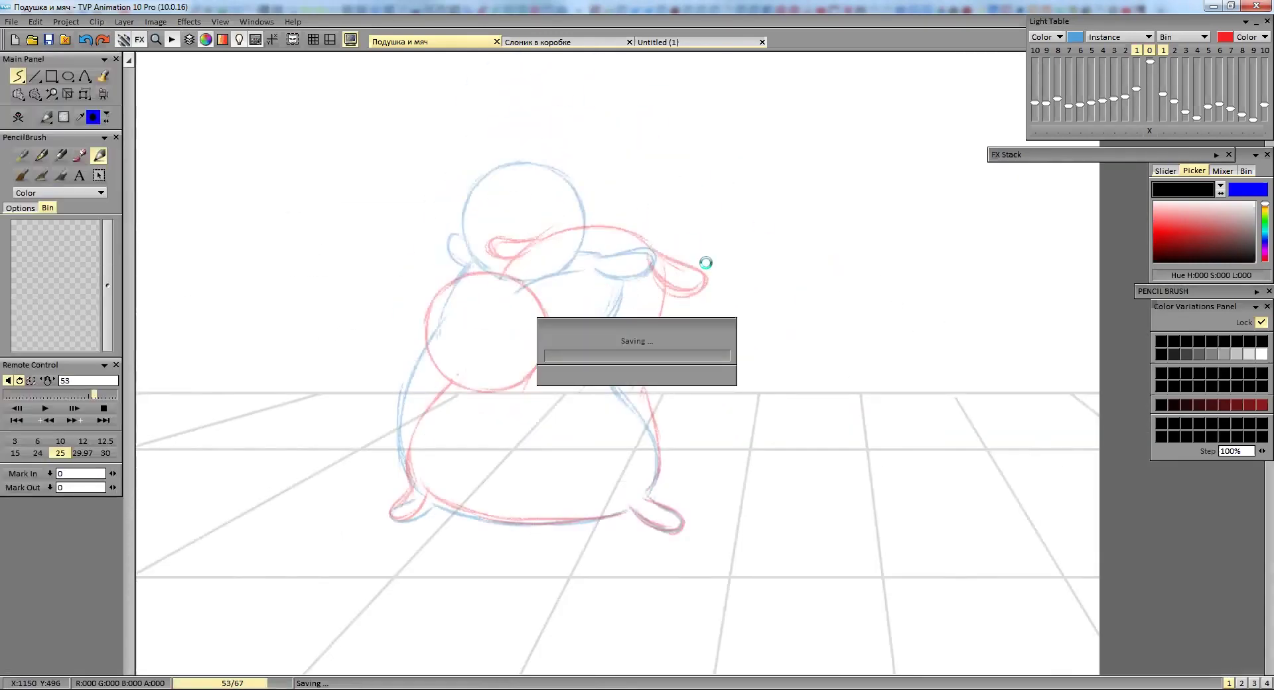
scroll(701, 264, up, 2)
mouse_move(490, 324)
mouse_down()
mouse_move(456, 232)
mouse_move(632, 284)
mouse_move(579, 348)
mouse_up()
key(ctrl+t)
drag(672, 227, 731, 256)
key(Left)
key(Right)
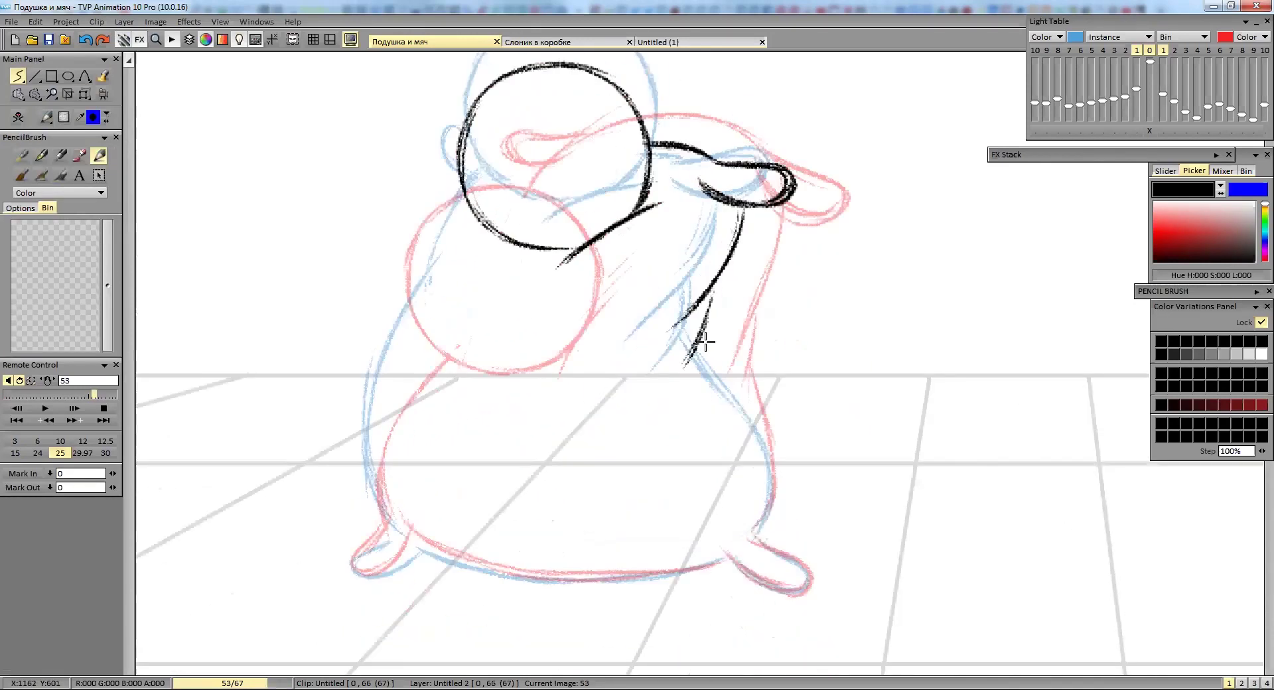
Redraw the upper corner lower on frame 53 and add the fold beneath it and the sack's far side.
key(Left)
key(Right)
key(Left)
key(Right)
drag(687, 212, 780, 255)
drag(730, 266, 694, 304)
drag(771, 518, 763, 534)
scroll(653, 332, down, 1)
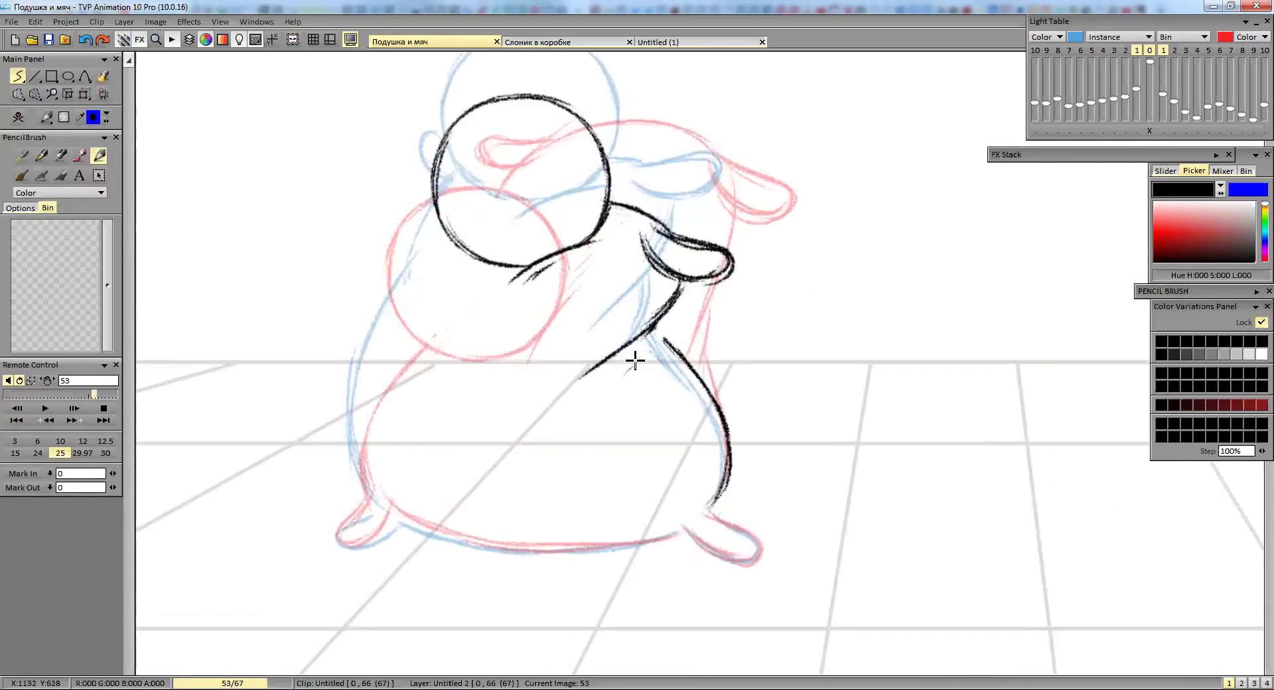
Undo the last stroke and draw the sack's near side and near foot corner on frame 53.
key(ctrl+z)
key(Left)
key(Right)
drag(457, 247, 373, 517)
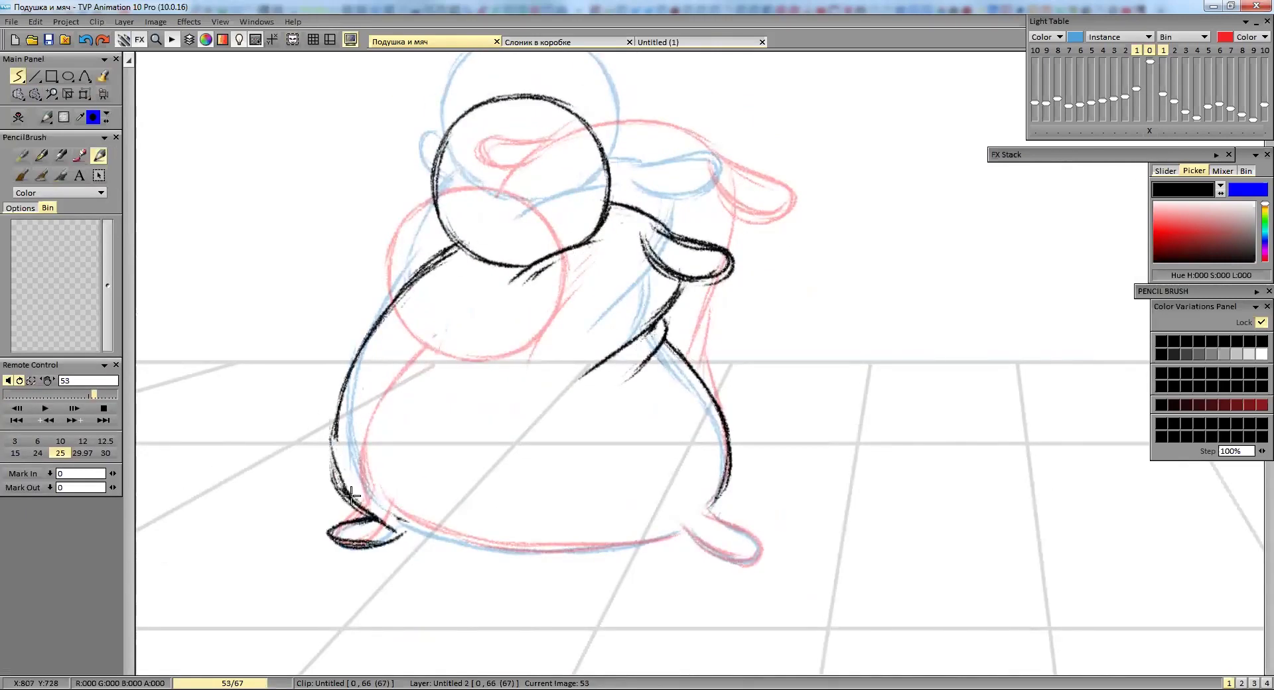
Insert frame 54 and draw the ball and the full sack with its upper far corner hanging down.
key(Left)
key(Left)
key(Down)
key(ctrl+v)
drag(484, 336, 603, 247)
drag(732, 287, 763, 378)
mouse_move(466, 286)
mouse_down()
mouse_move(382, 541)
mouse_move(750, 563)
mouse_up()
drag(756, 298, 832, 551)
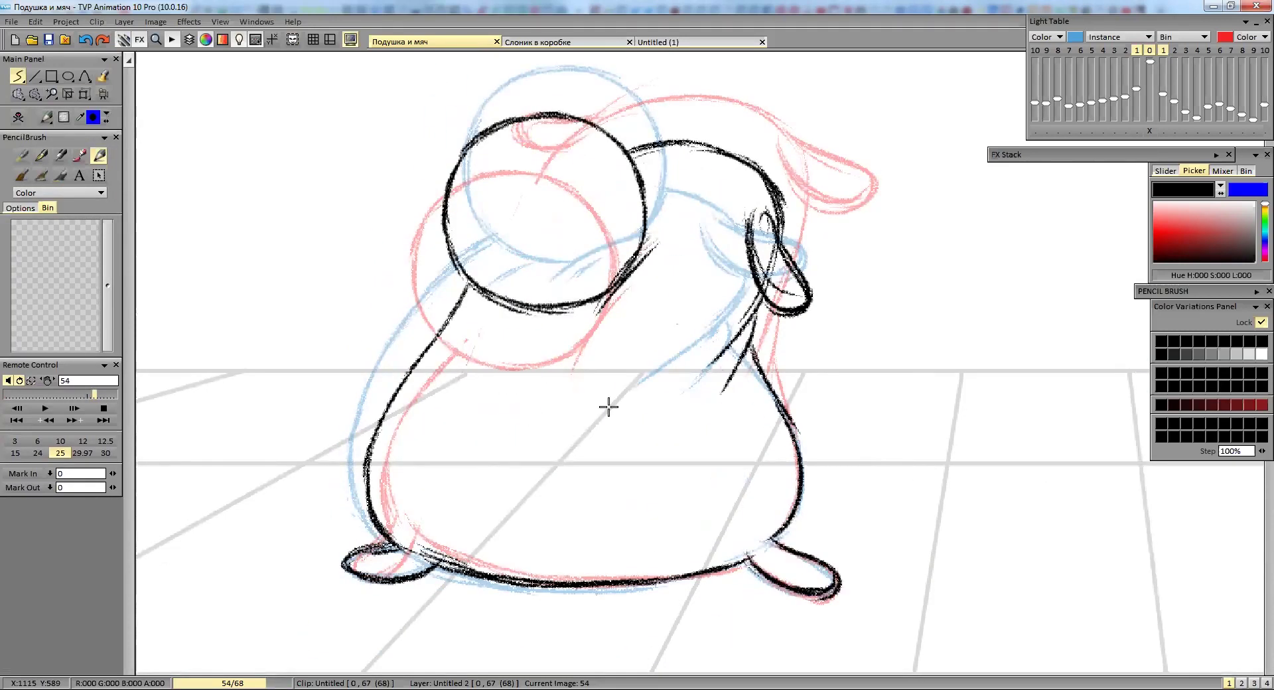
scroll(660, 313, down, 2)
key(Tab)
key(Tab)
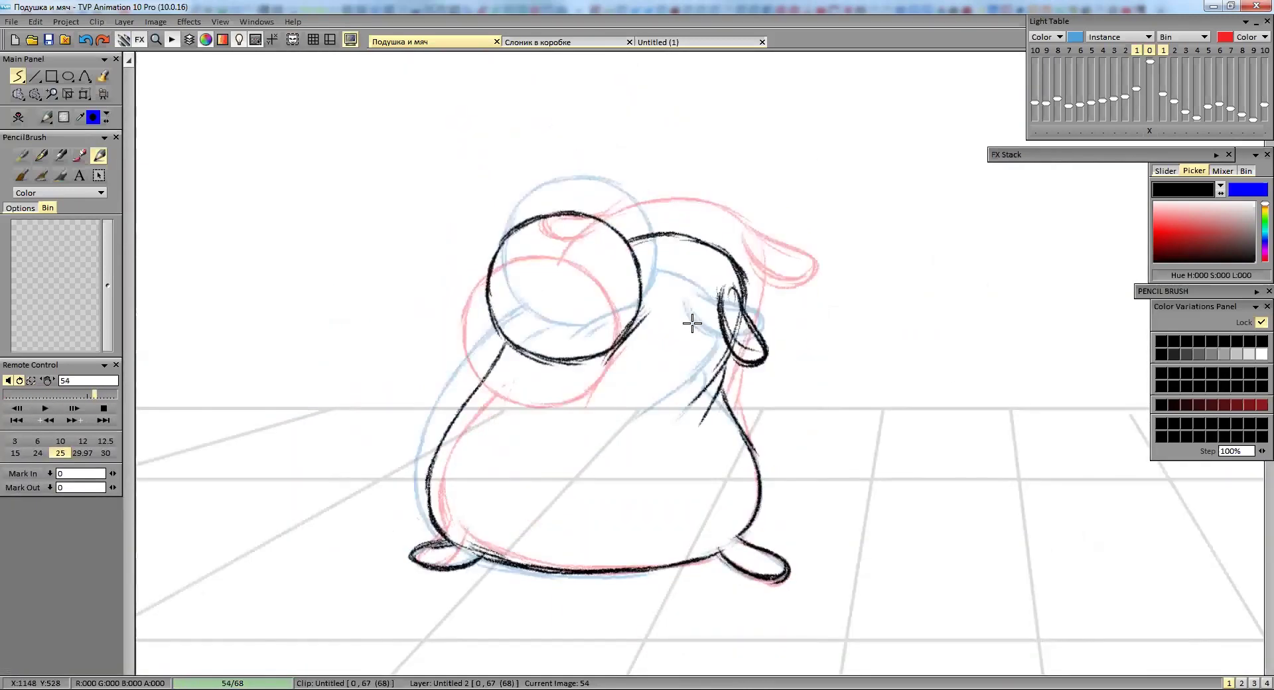
Insert frame 56 and draw the ball slightly lower than on frame 55.
key(Down)
key(ctrl+v)
drag(484, 364, 529, 364)
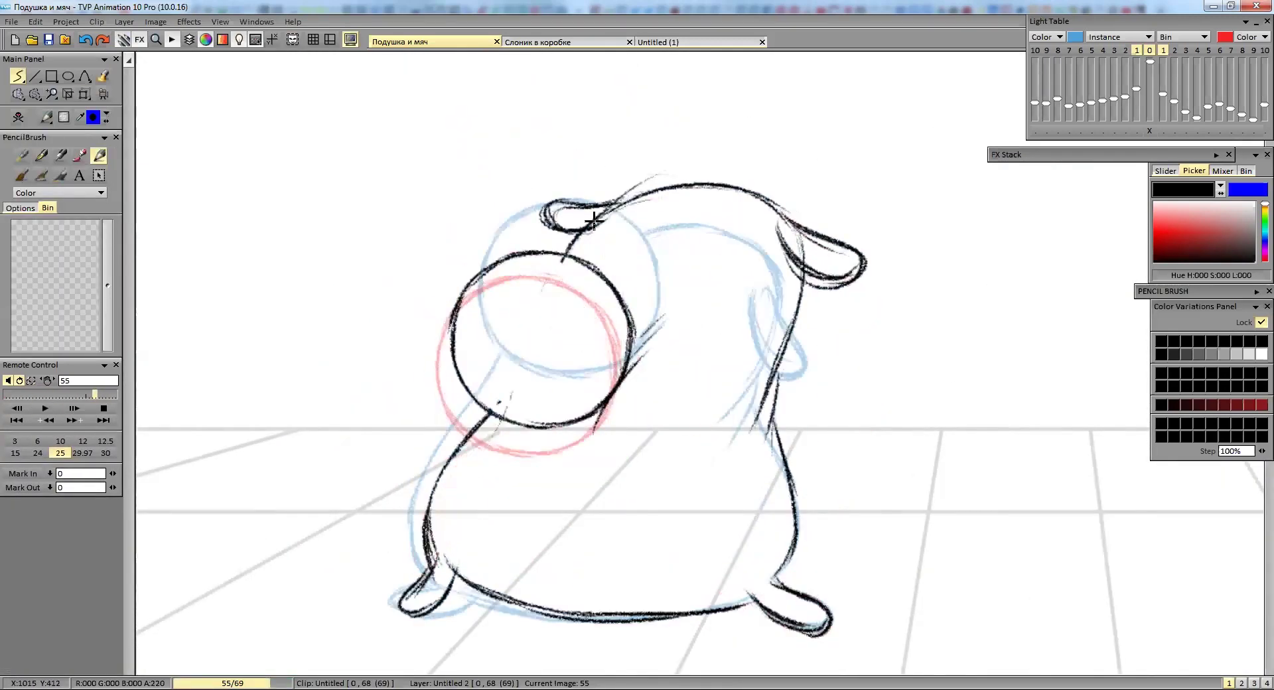
Draw the sack's rounded top, tall side, base line and both foot corners on frame 56.
key(Down)
key(ctrl+v)
mouse_move(595, 298)
mouse_down()
mouse_move(823, 298)
mouse_move(793, 587)
mouse_up()
drag(790, 571, 725, 587)
drag(601, 259, 594, 308)
drag(468, 435, 415, 571)
drag(457, 521, 768, 608)
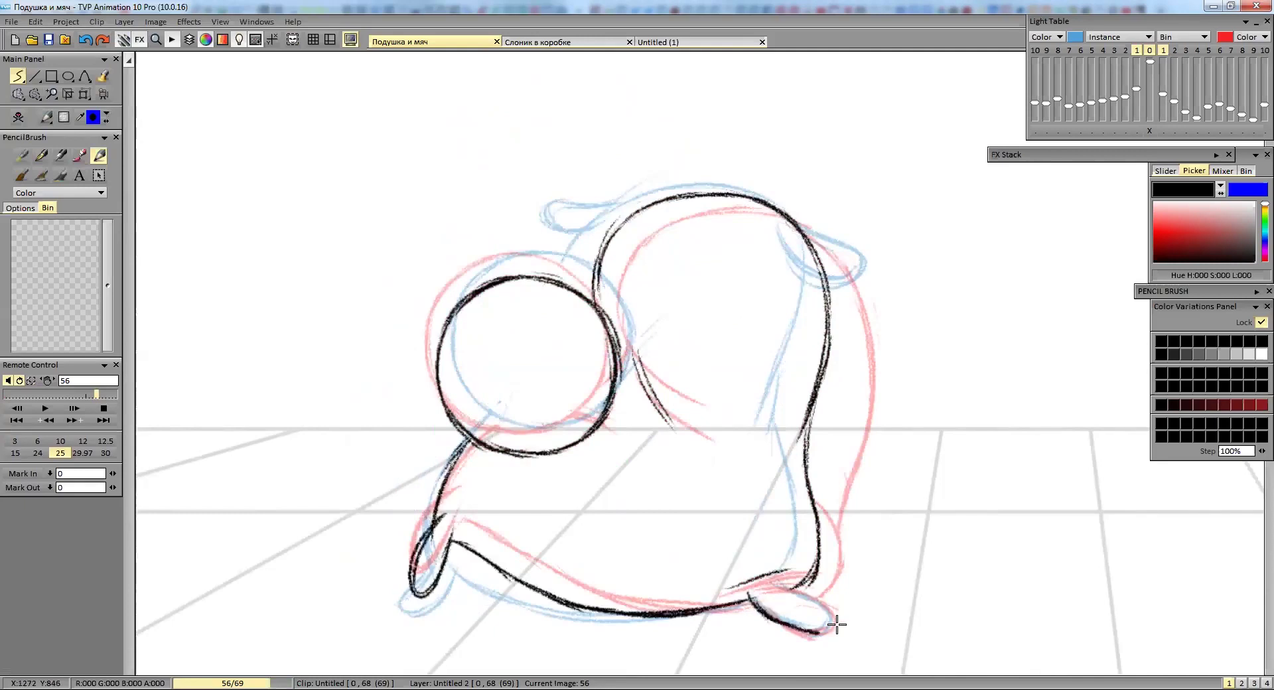
Insert frame 58 and draw the sack's raised near side, hanging foot corner and sloping base line.
key(Down)
key(Down)
key(Up)
key(Insert)
mouse_move(438, 418)
mouse_down()
mouse_move(529, 347)
mouse_move(623, 418)
mouse_up()
drag(434, 445, 455, 445)
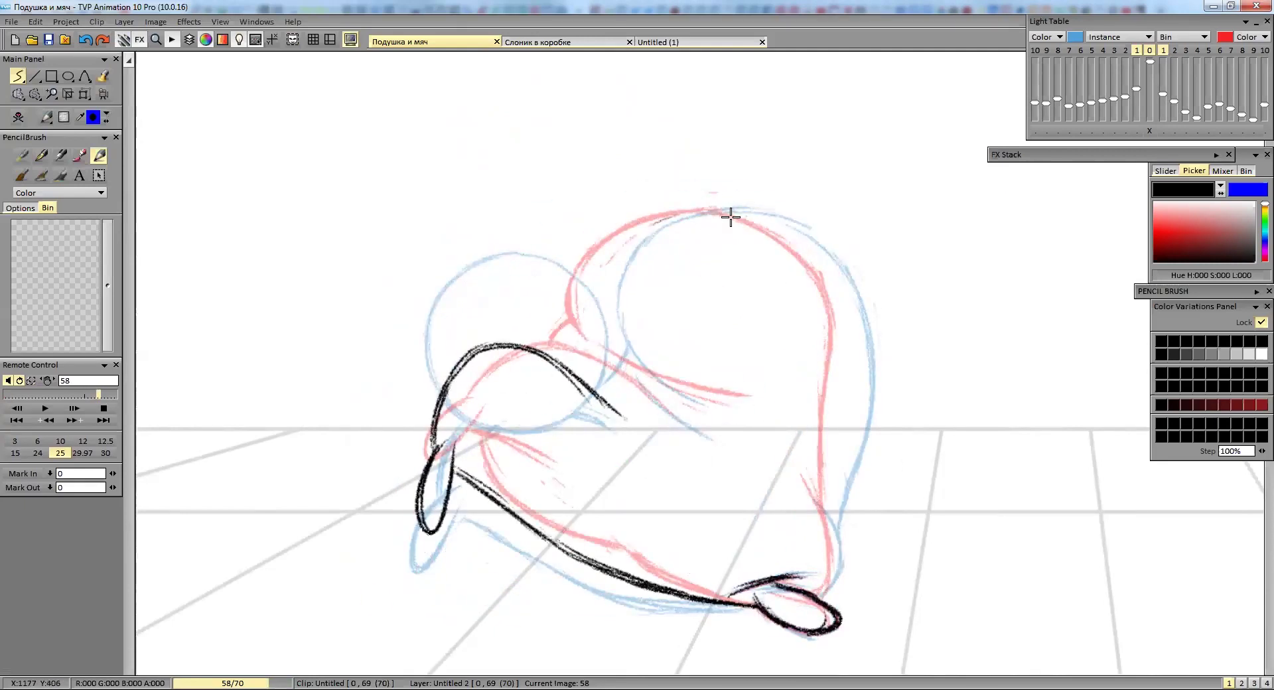
Draw the rounded top, tall far side and inner fold on frame 58, comparing it with the previous frame.
drag(687, 236, 811, 596)
drag(632, 319, 780, 418)
key(Up)
key(Down)
drag(624, 418, 432, 458)
Delete unwanted lines on frame 59 and redraw the sack's near side, rounded top and far side.
key(Down)
mouse_move(527, 369)
mouse_down()
mouse_move(418, 439)
mouse_move(432, 465)
mouse_move(683, 589)
mouse_up()
drag(612, 575, 512, 327)
key(Delete)
drag(634, 235, 790, 435)
drag(819, 453, 814, 468)
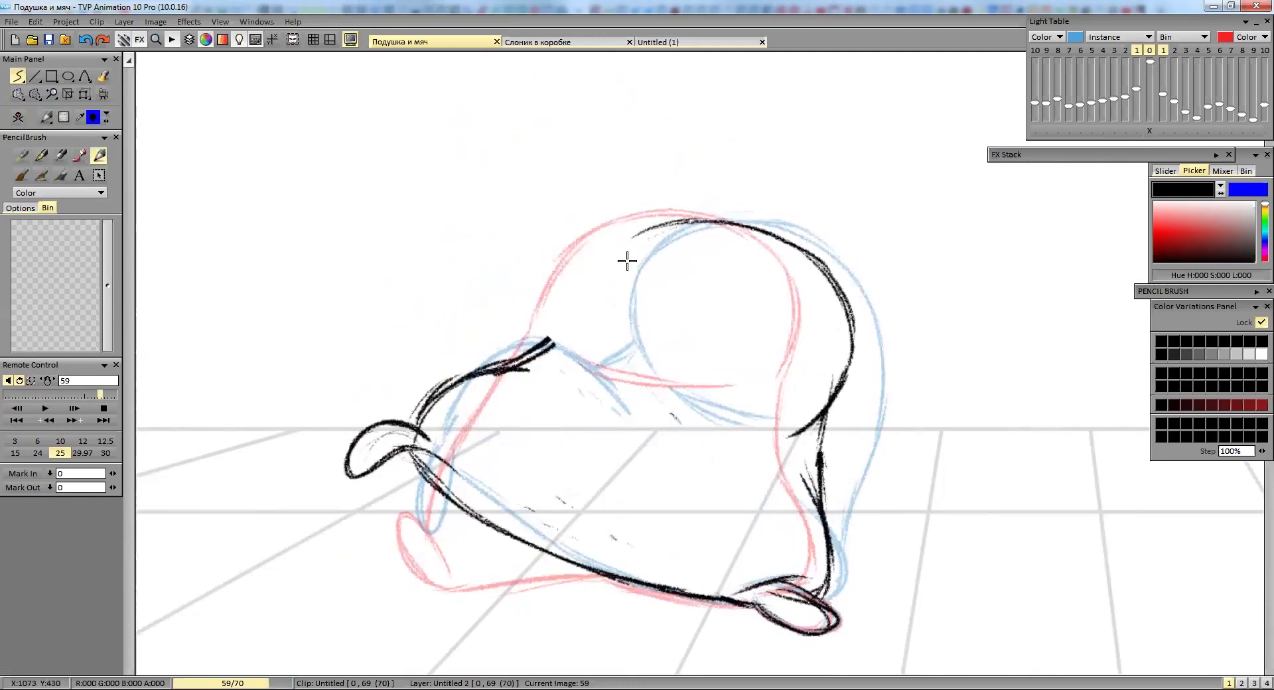
Insert frame 65 and draw the rounded top and inner fold of the sack leaning the opposite way.
key(Down)
key(Down)
key(Down)
key(Down)
key(Down)
key(Insert)
drag(395, 252, 370, 358)
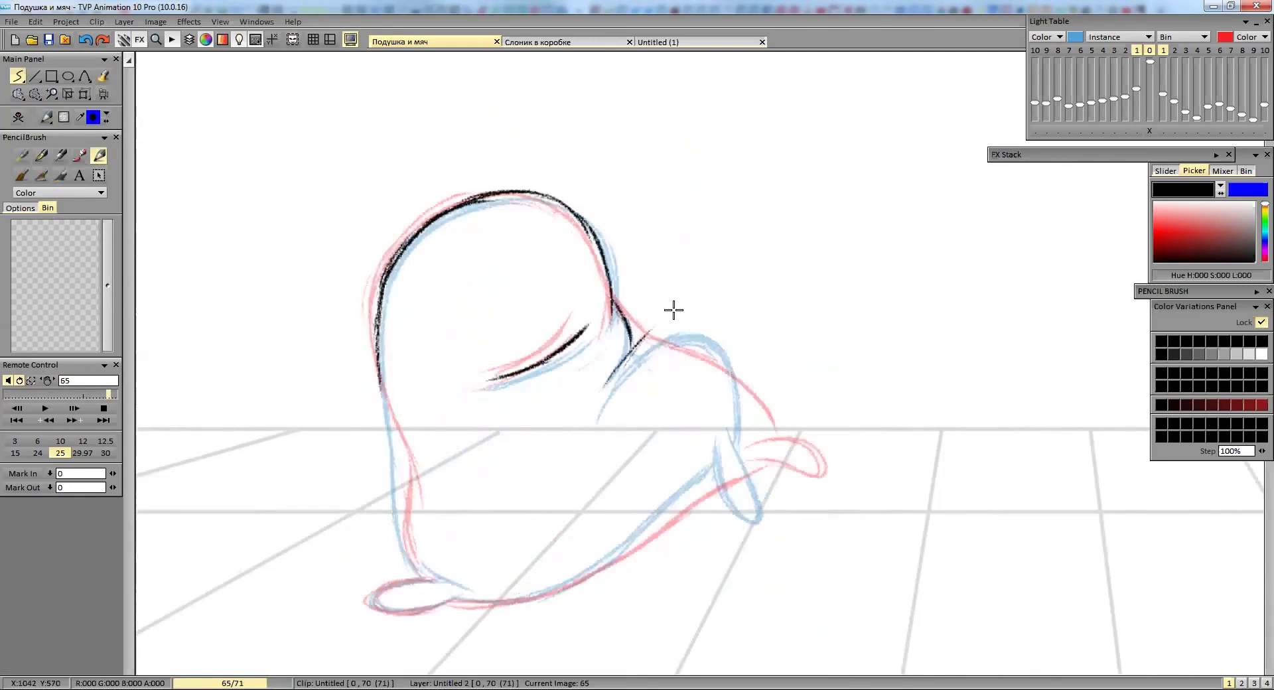
Draw the sack's raised far corner, curved base, near foot and straight side on frame 65.
drag(649, 337, 735, 497)
drag(711, 442, 559, 593)
drag(395, 583, 611, 597)
drag(375, 278, 411, 588)
drag(486, 397, 475, 384)
Insert a new frame 59 and draw the sack's rounded top, far side, raised near corner and sloping base.
click(1236, 486)
drag(1236, 486, 1040, 480)
key(Insert)
drag(649, 178, 732, 187)
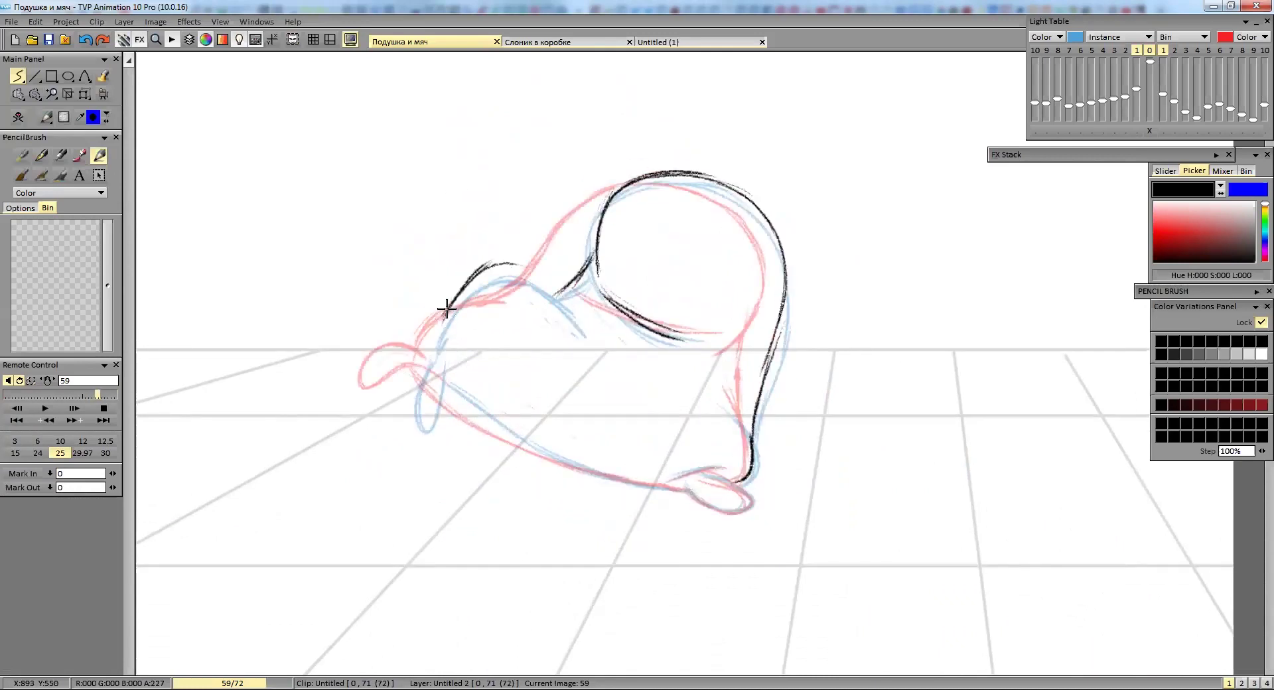
drag(445, 323, 643, 531)
scroll(643, 398, down, 3)
Extend the holds of several sack drawings on layer Untitled 2 from frame 57 to the end of the clip.
click(1009, 498)
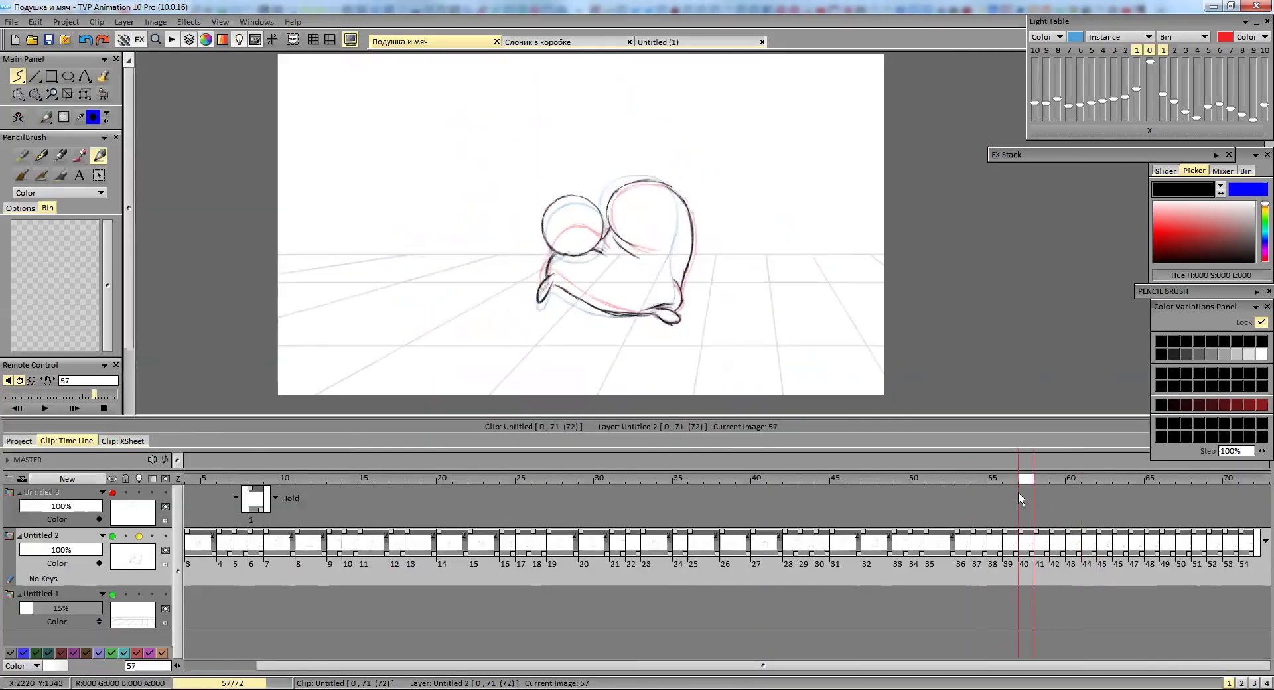
drag(949, 541, 1255, 541)
right_click(1142, 541)
click(1195, 265)
click(696, 496)
drag(695, 496, 805, 483)
Play the clip and append repeated copies of the closing sack cycle to its end.
click(44, 349)
key(ctrl+z)
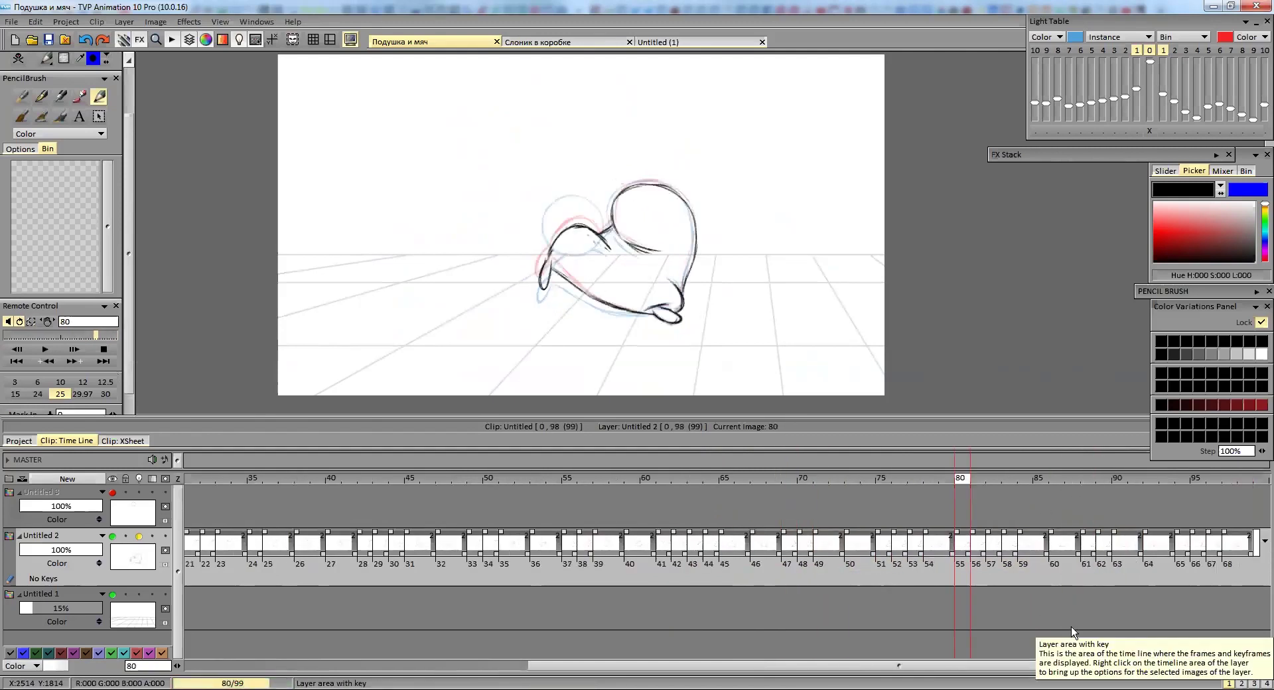
key(ctrl+shift+z)
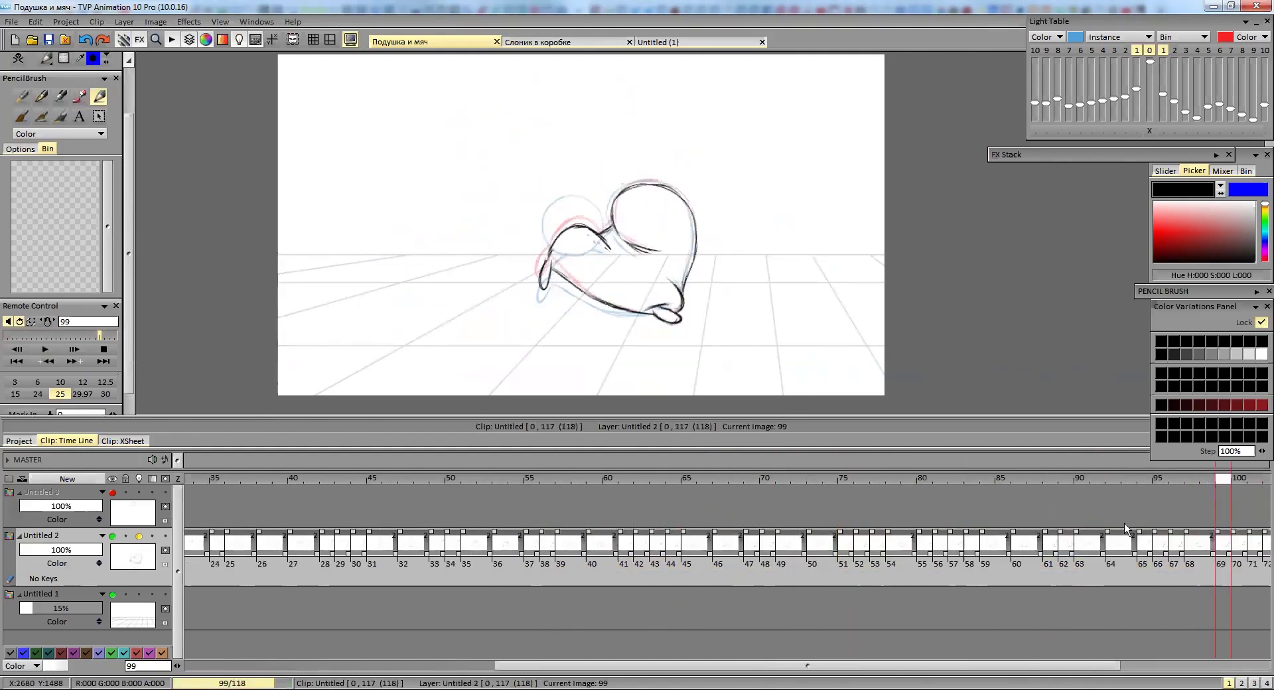
Redraw the sack's upper corners on frame 56 and add both upper corners on the frames up to 61.
key(Left)
key(Left)
scroll(651, 334, up, 4)
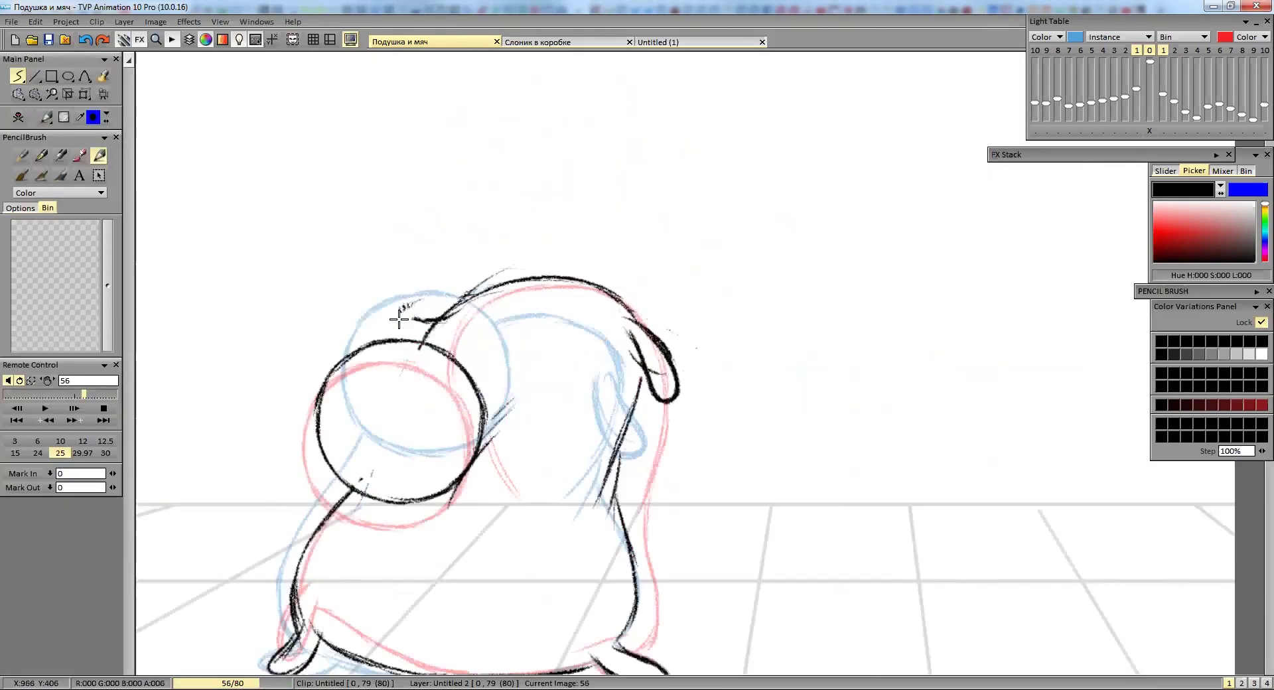
key(Right)
key(Right)
key(Right)
key(Right)
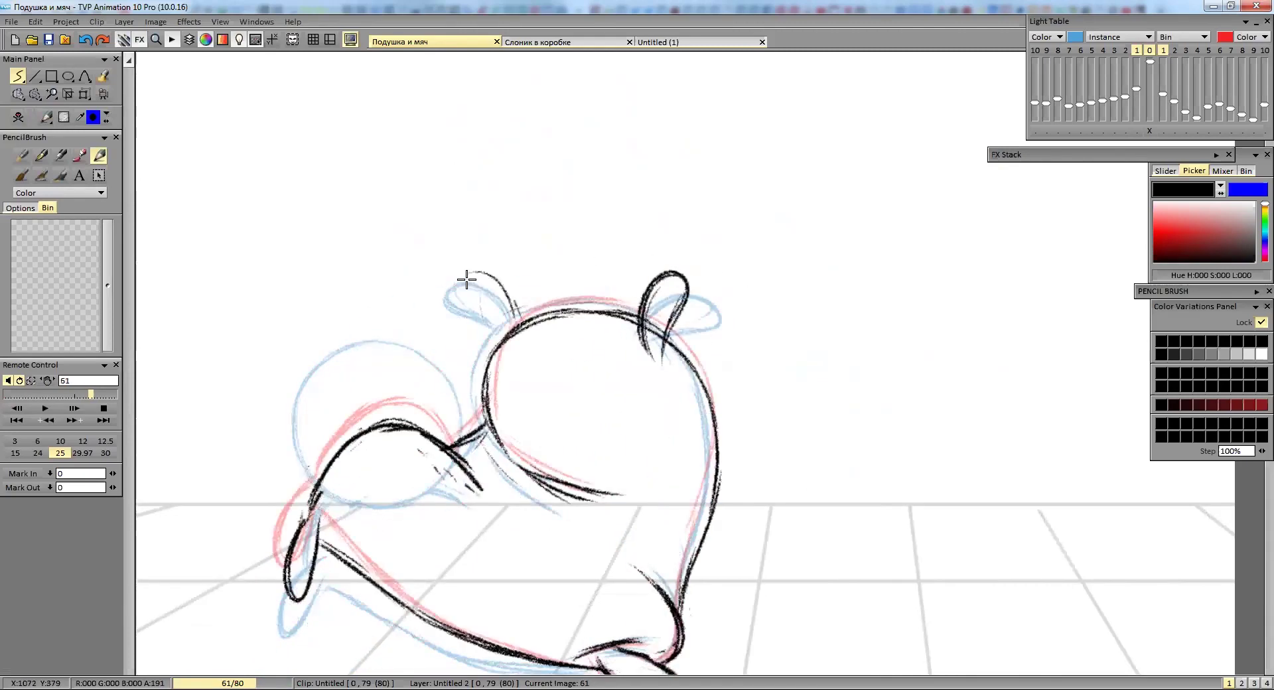
Draw the two upper corners trailing back on frame 63, comparing them with the adjacent frame.
key(Right)
key(Right)
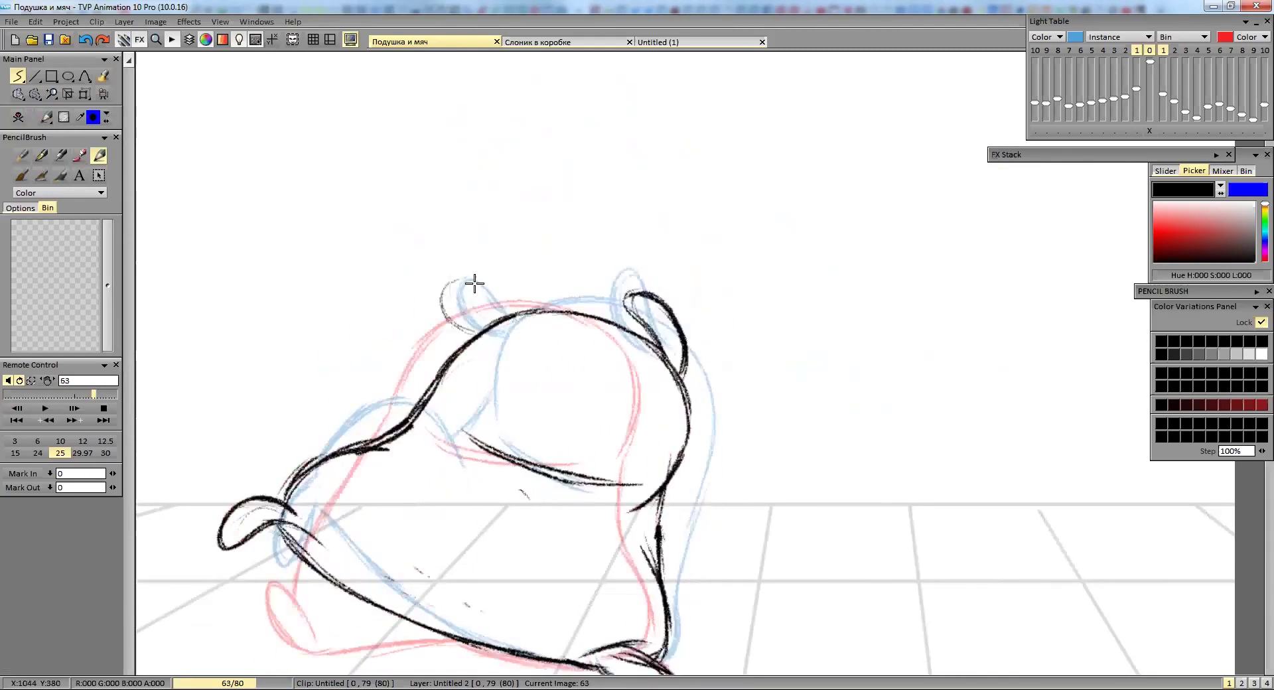
key(Right)
key(Left)
key(Right)
key(Left)
key(Right)
key(Left)
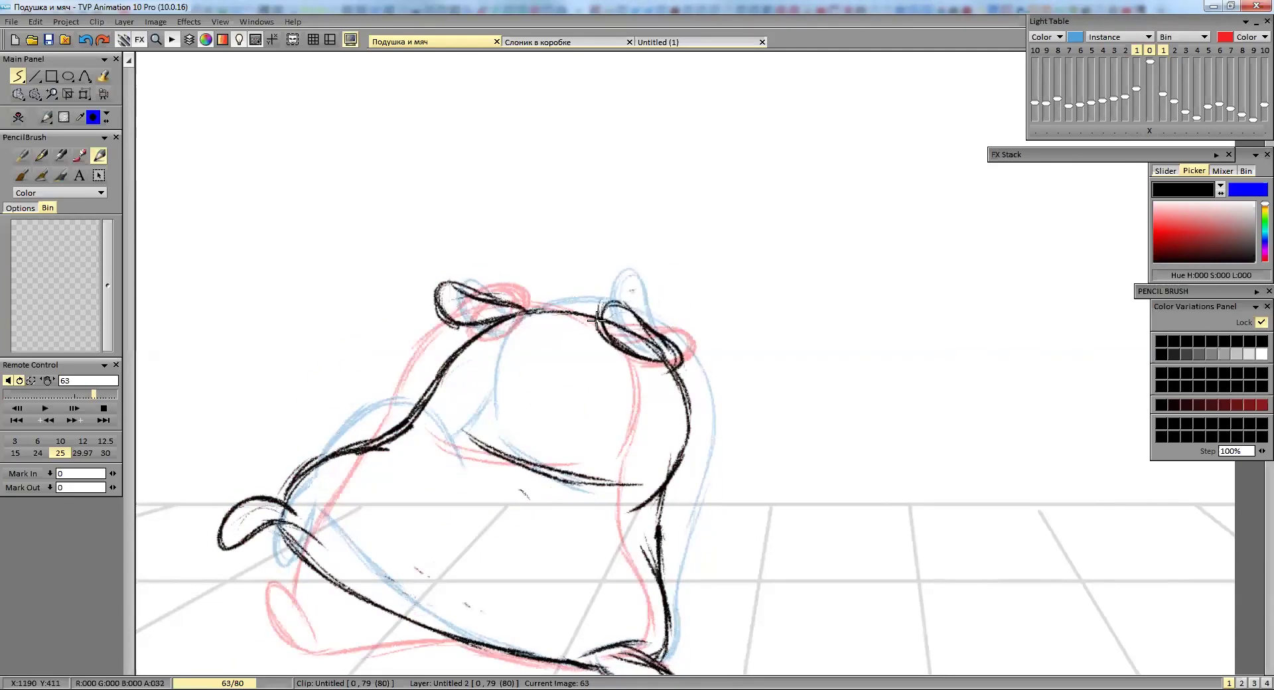
Draw the sack's swinging upper corners frame by frame from frame 64 to frame 70.
key(Right)
key(Right)
key(Right)
key(Right)
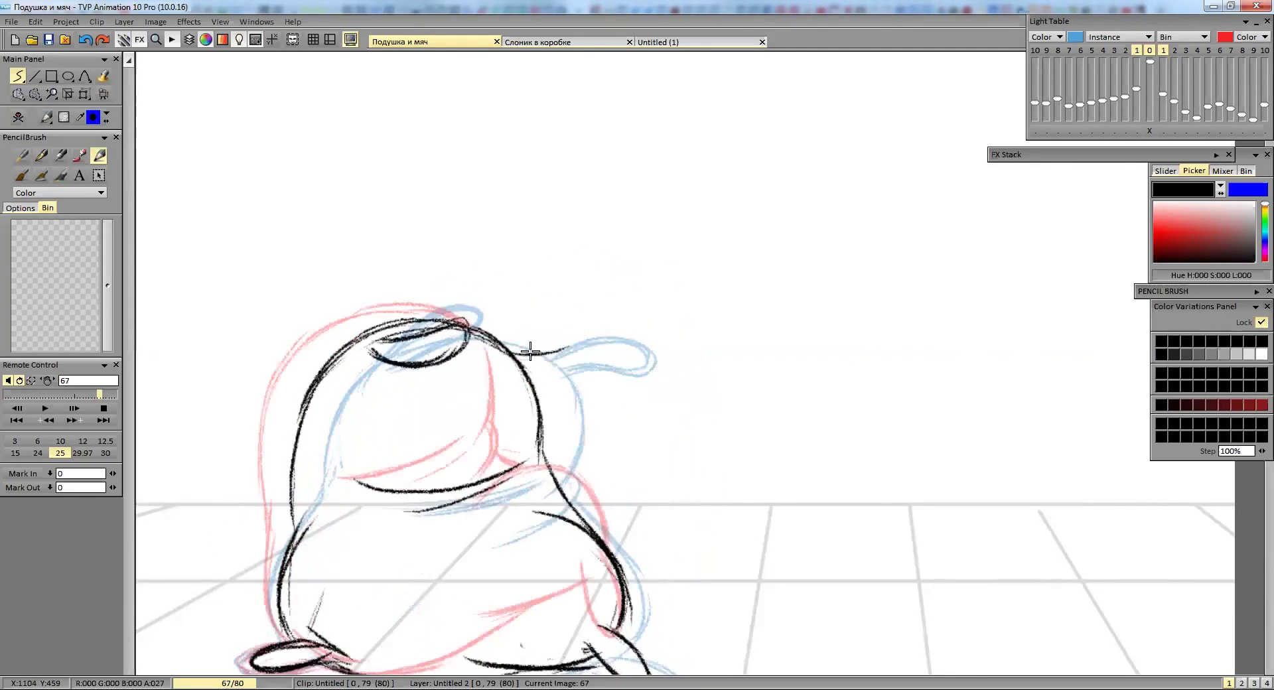
key(Right)
key(Right)
key(Right)
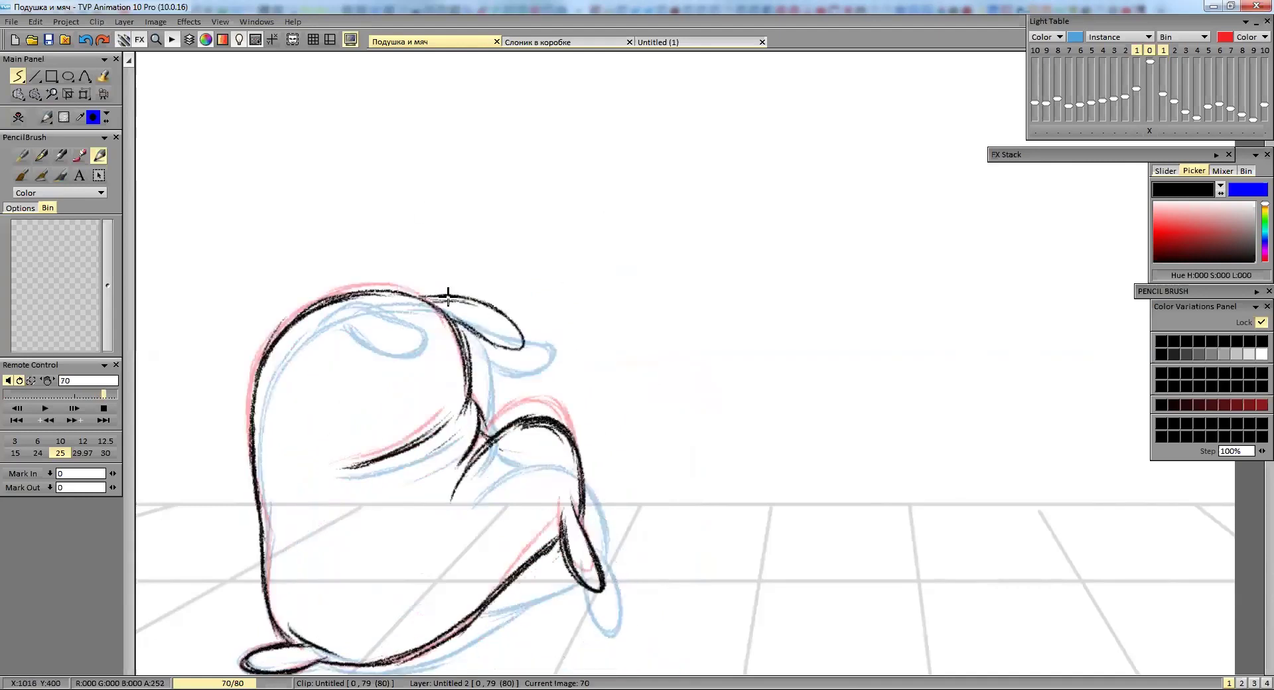
Draw the upper corners on the frames after 70, through frame 75 and the remaining poses of the cycle.
key(Right)
key(Right)
key(Right)
key(Right)
key(Right)
key(Right)
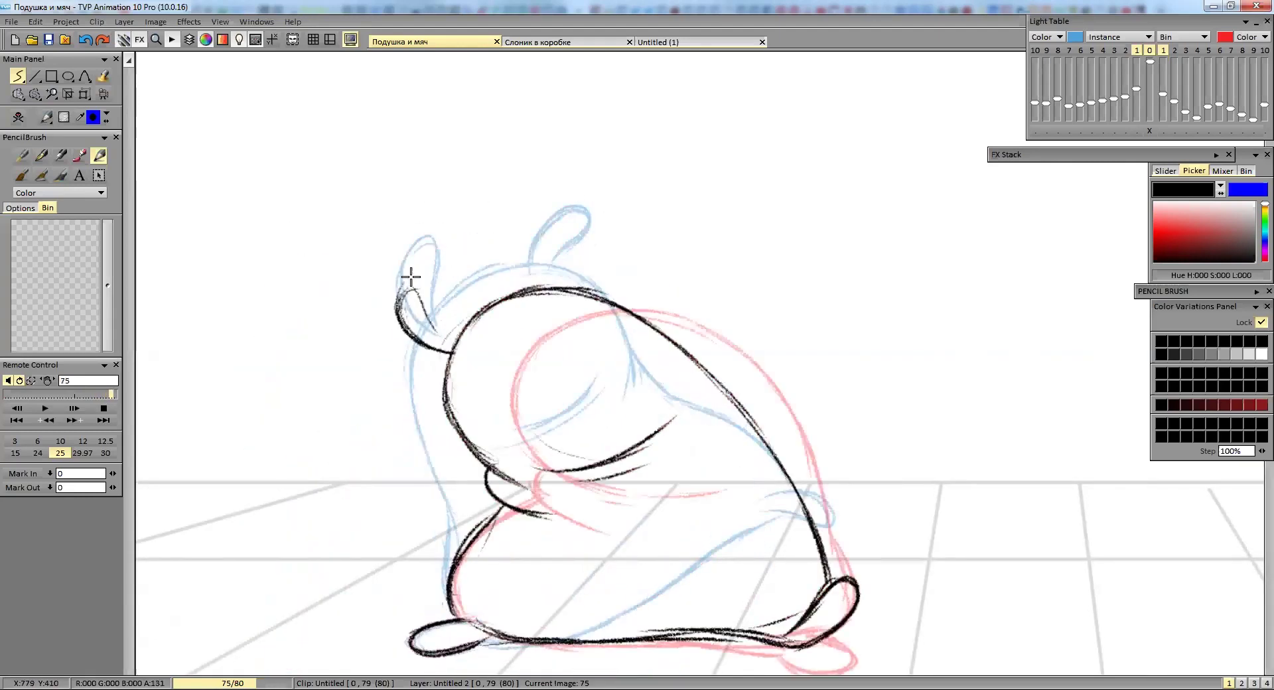
key(Right)
key(Right)
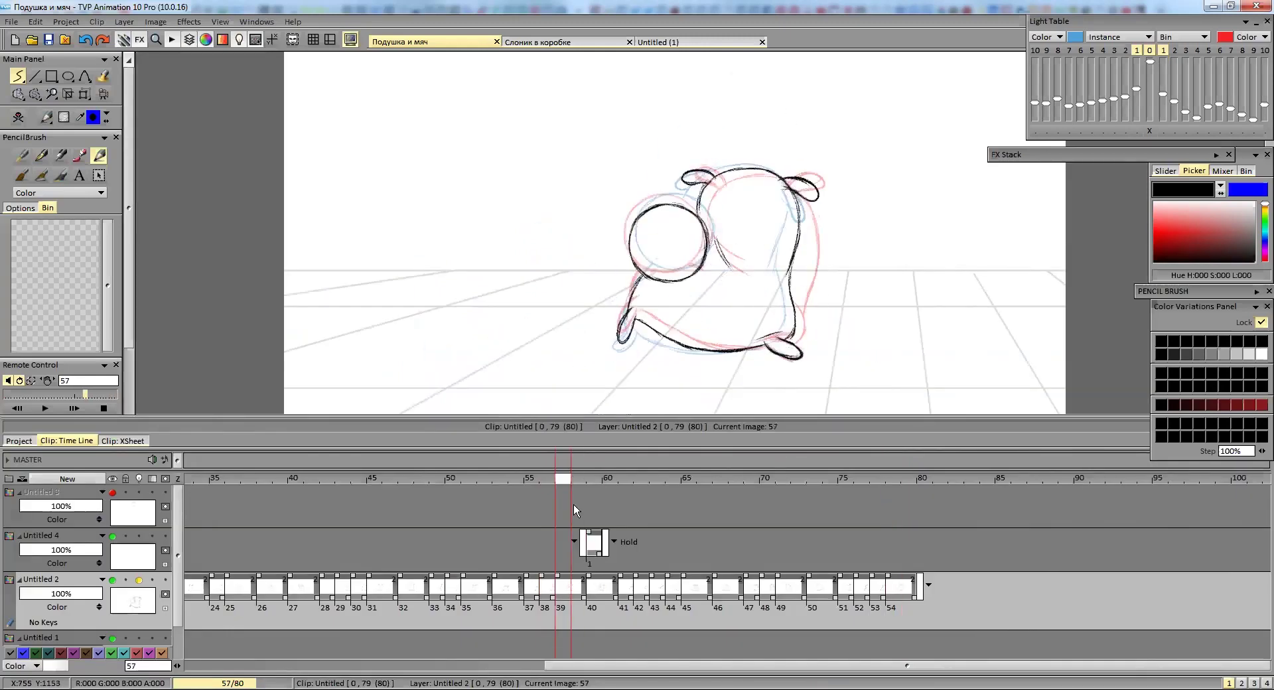
Copy drawings 41 to 54 of layer Untitled 2 and paste them as a second cycle at the clip's end.
drag(574, 504, 601, 610)
shift+click(908, 628)
key(ctrl+c)
key(ctrl+v)
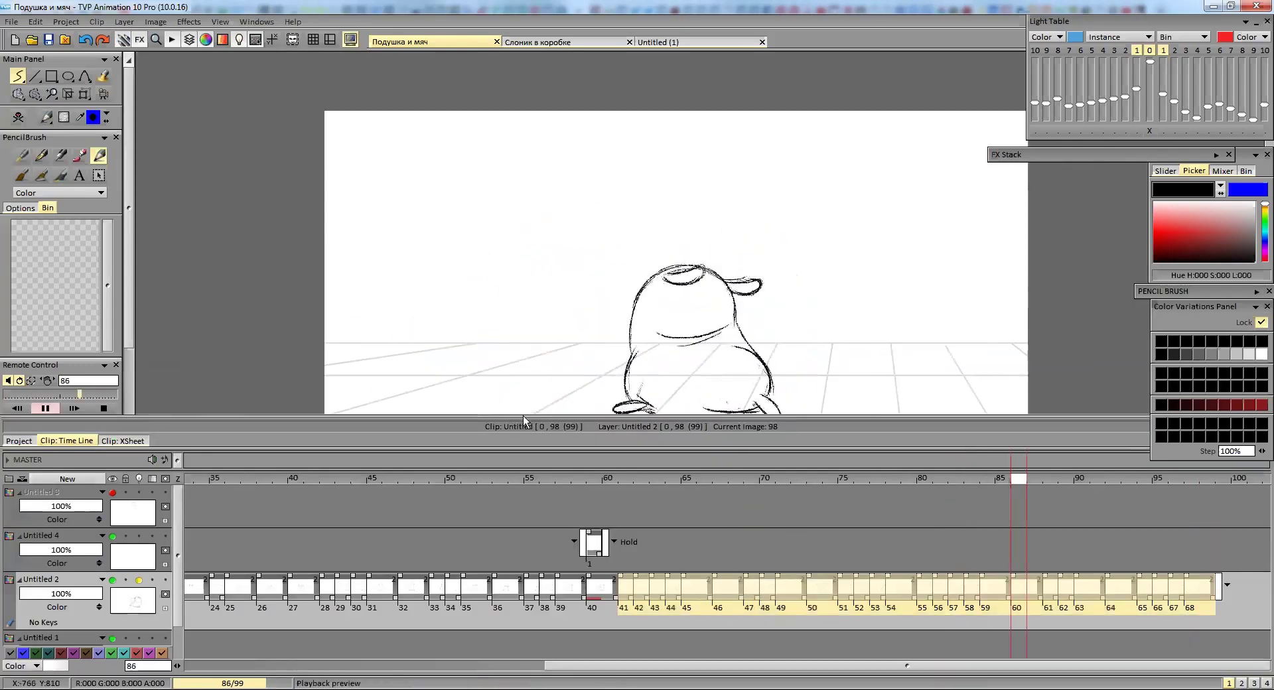
click(594, 478)
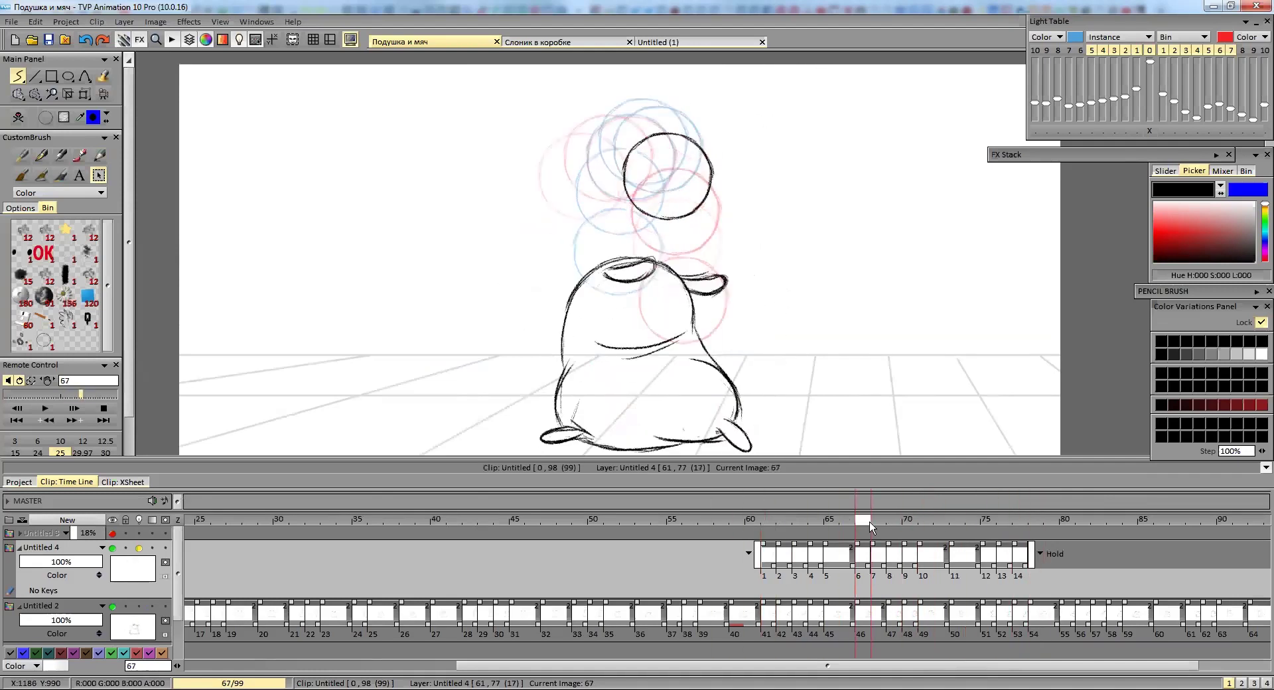
Extend ball layer Untitled 4 with a fifteenth drawing and set its end behaviour to Repeat.
key(t)
click(17, 77)
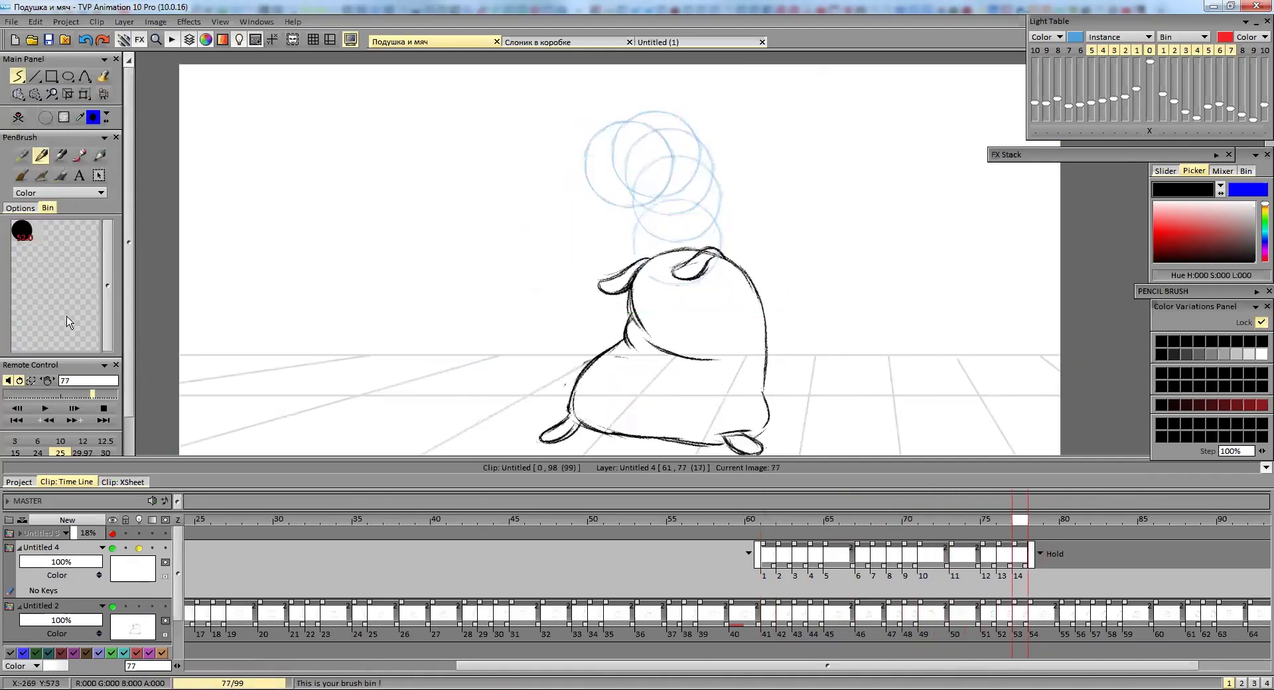
drag(1062, 541, 926, 524)
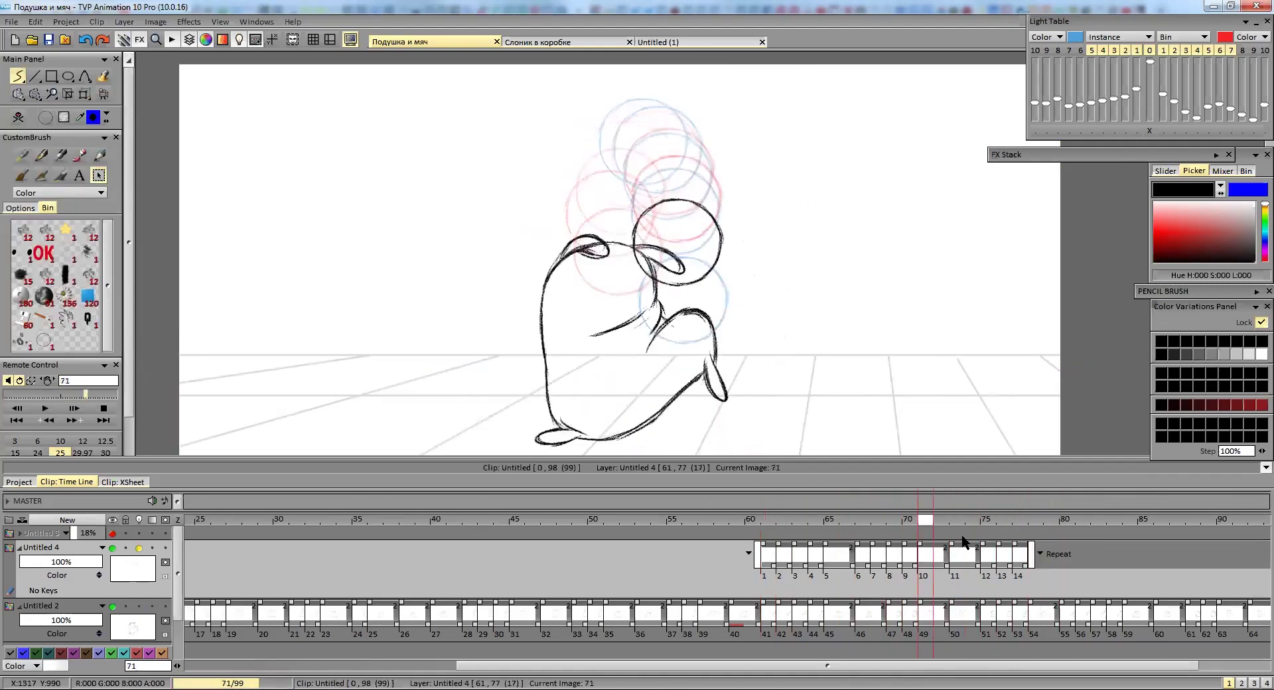
click(1036, 614)
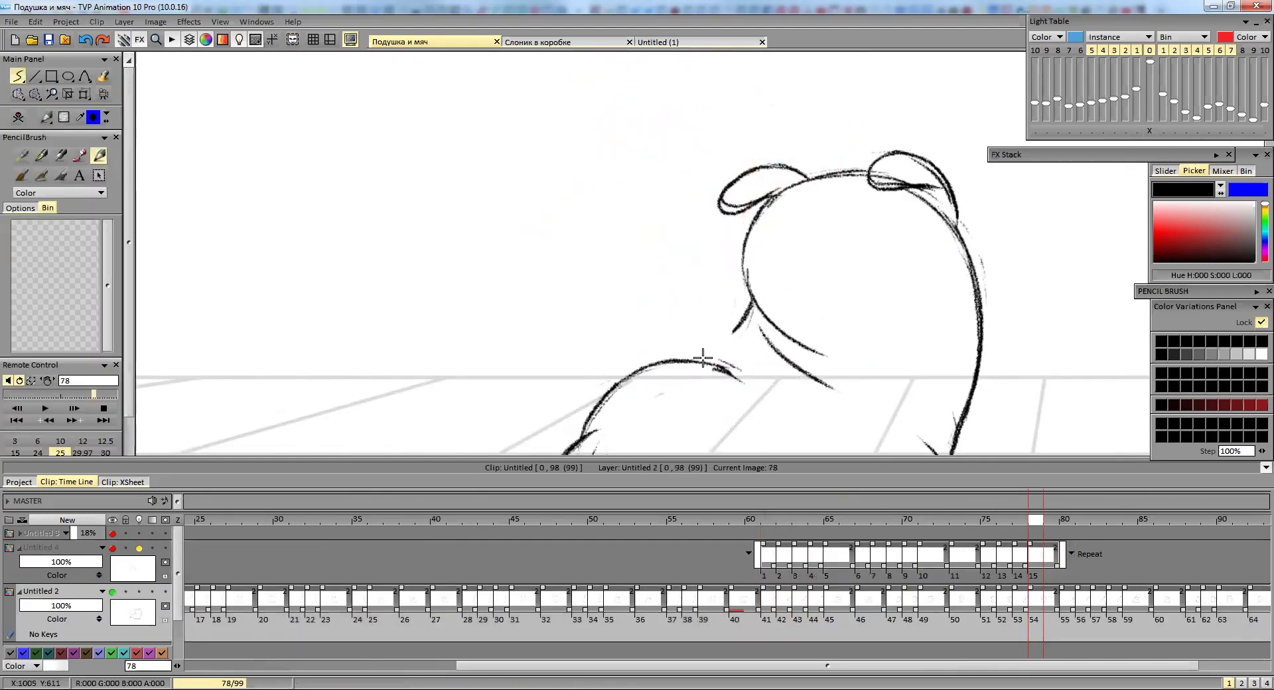
Play back the ball toss and remove surplus held frames, shortening the clip to 96 frames.
click(771, 523)
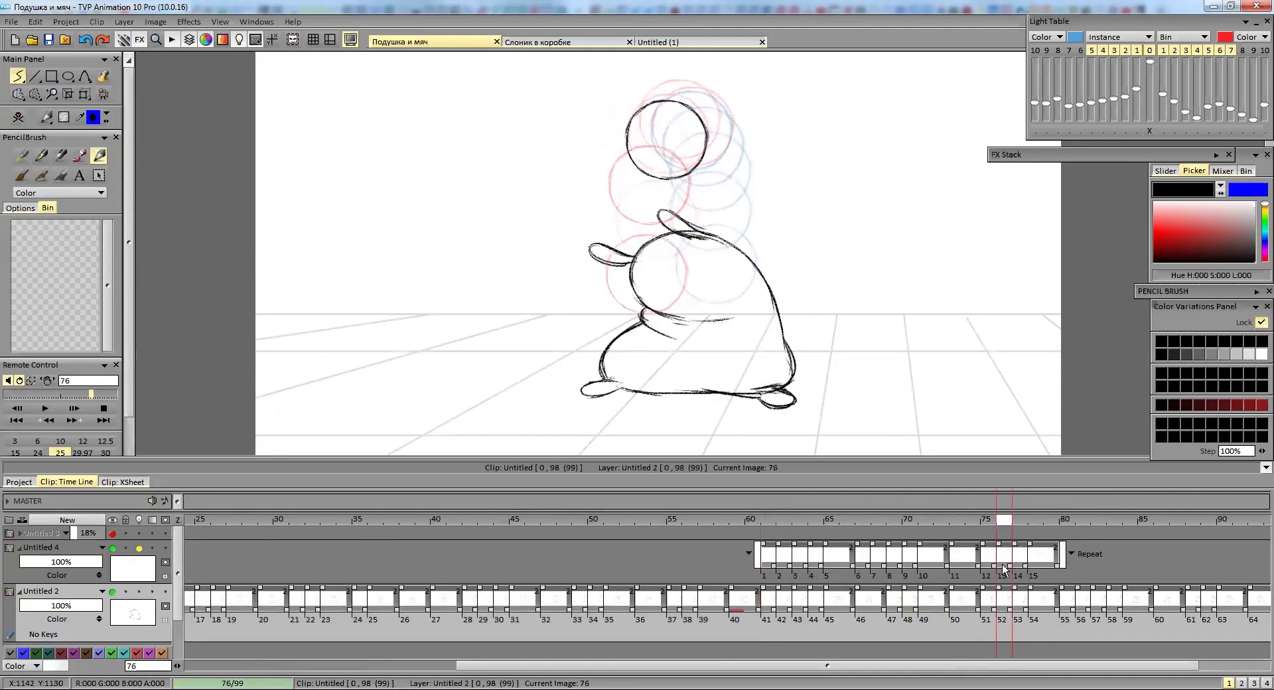
click(45, 409)
click(103, 408)
drag(491, 519, 1033, 562)
key(Delete)
mouse_move(505, 519)
mouse_down()
mouse_move(568, 519)
mouse_move(527, 523)
mouse_up()
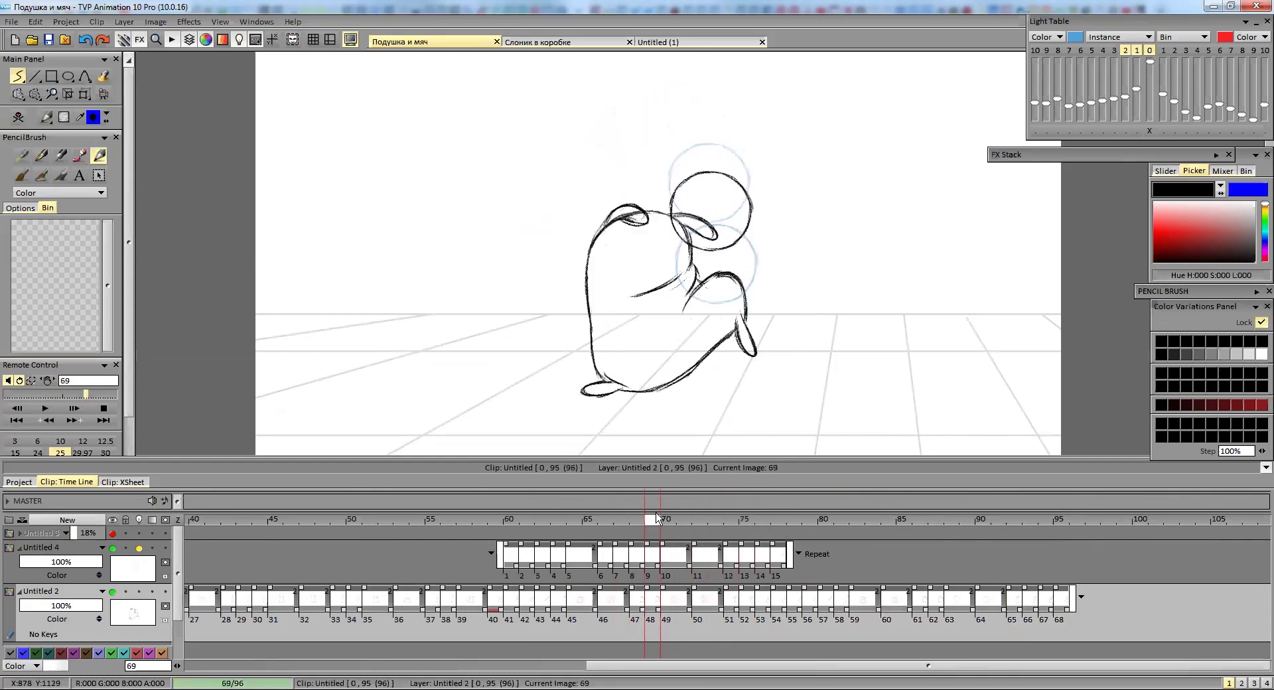
Shift the ball slightly on frame 72 of layer Untitled 4 with the Transform tool and check the adjacent frames.
click(700, 554)
key(t)
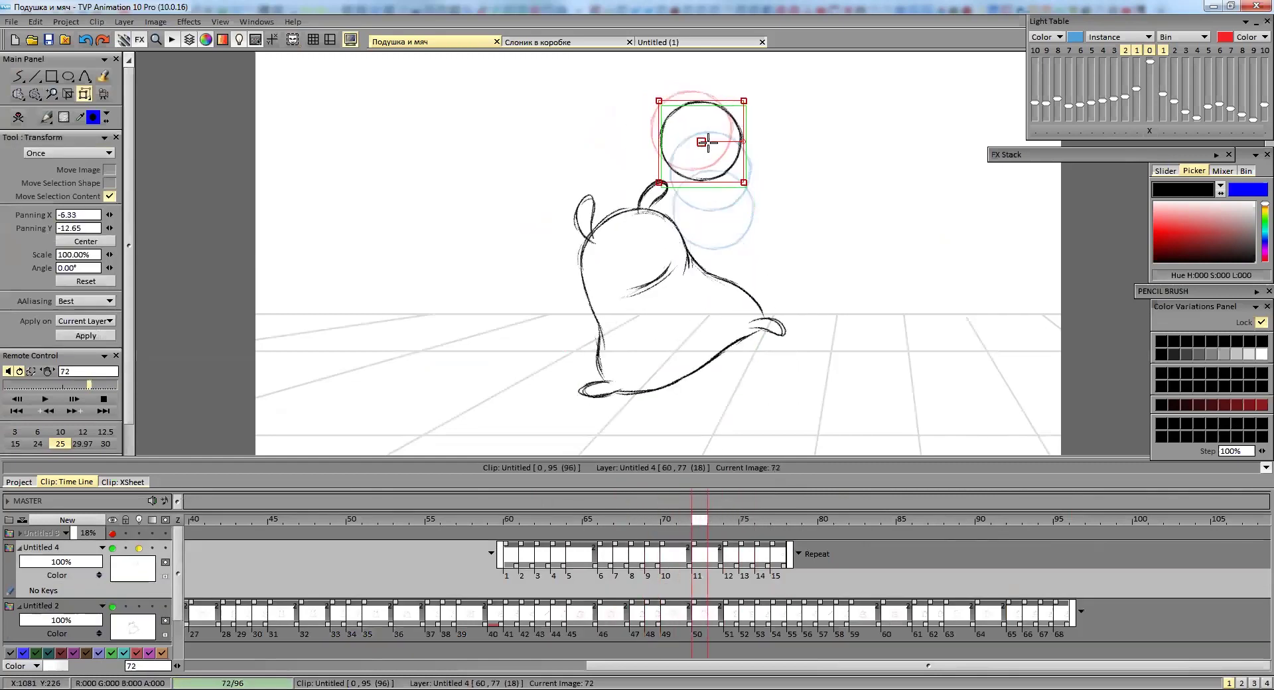
key(Left)
key(Left)
key(Left)
key(Left)
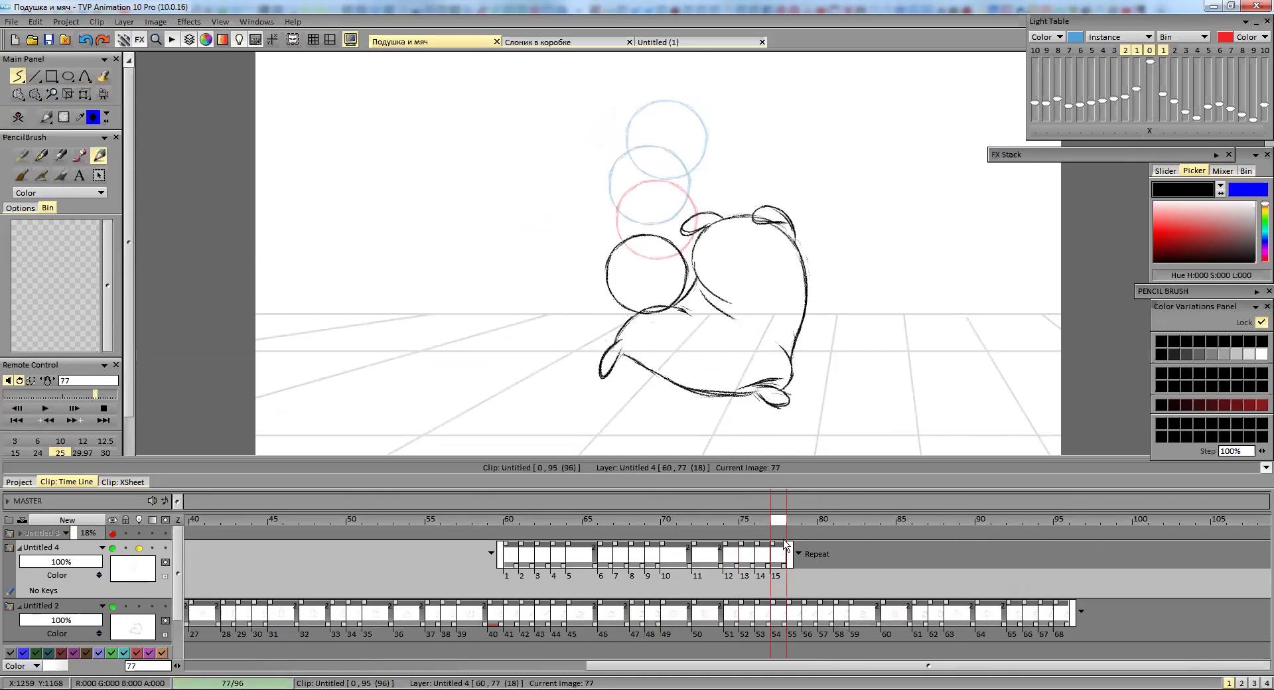
Hold drawing 54 of layer Untitled 2 through frame 78 and add a sixteenth ball drawing there on layer Untitled 4.
key(Left)
key(t)
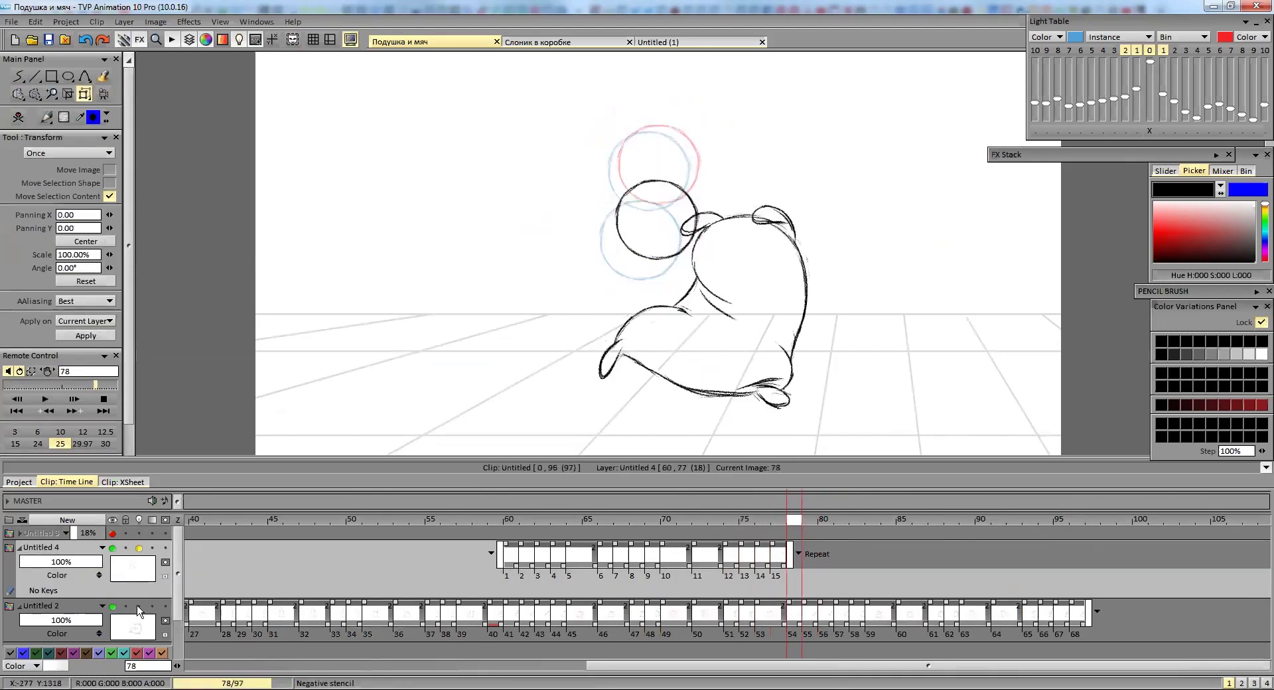
click(509, 522)
scroll(664, 265, up, 3)
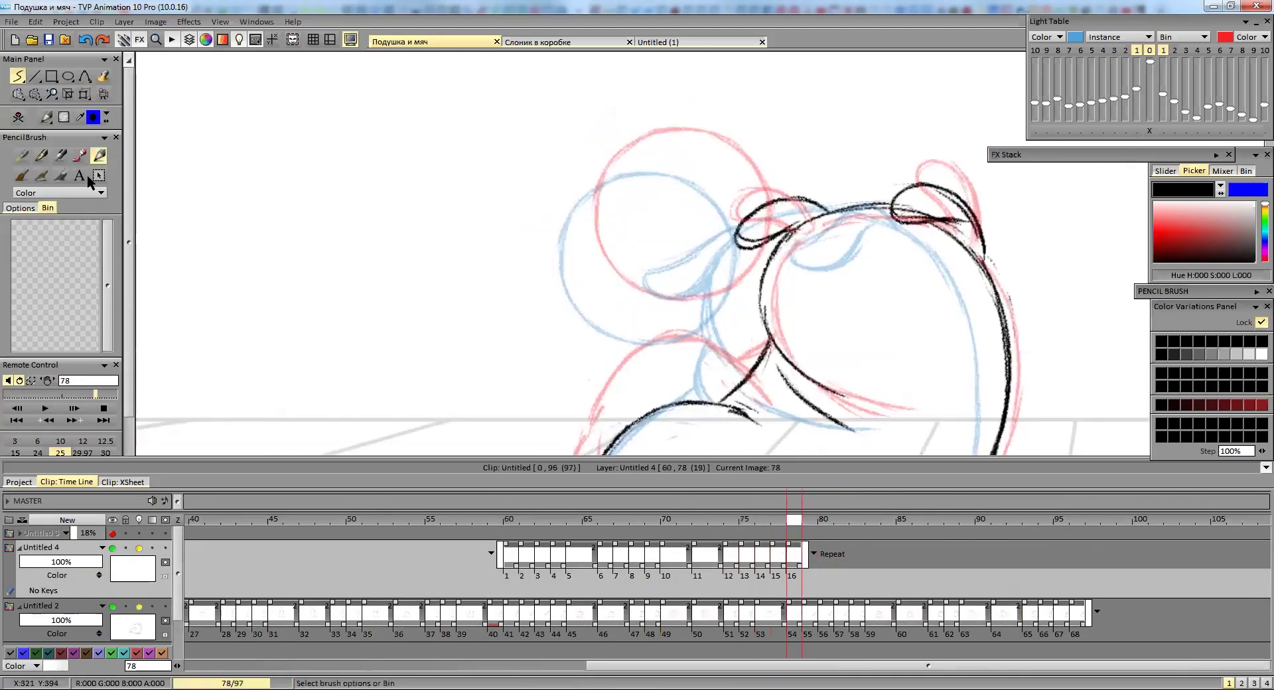
scroll(691, 267, down, 4)
key(t)
key(Return)
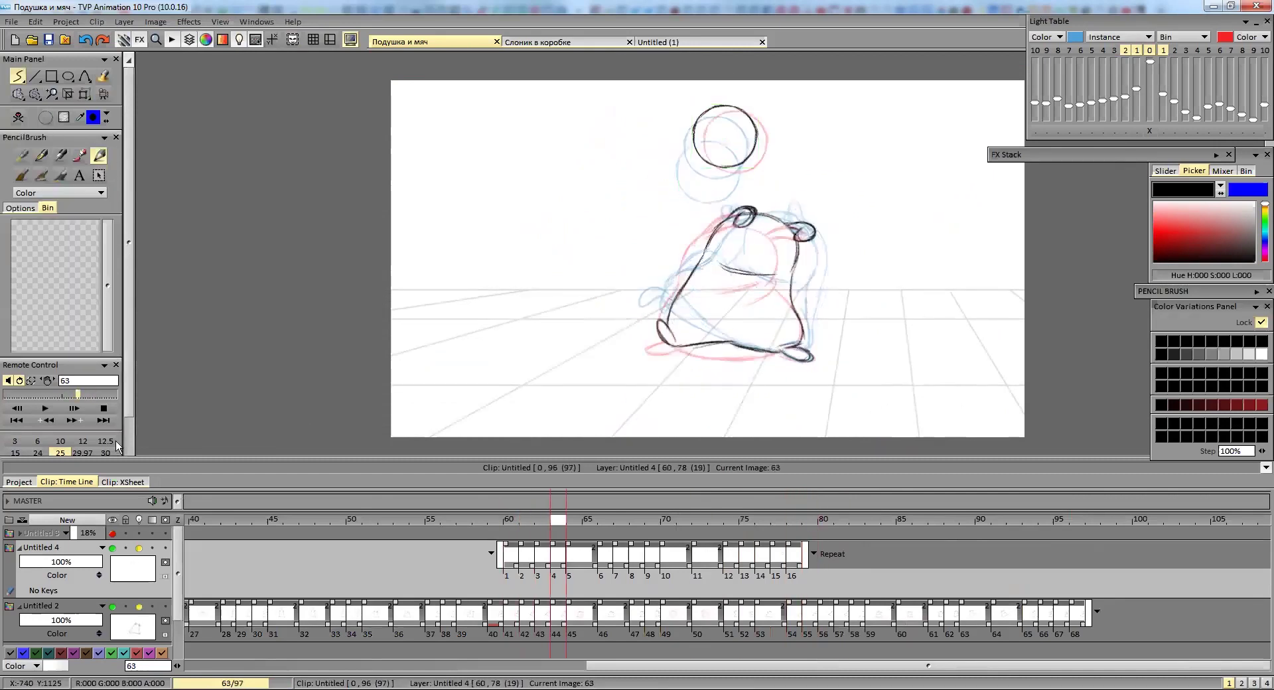
Retime the ball drawings around frames 70 to 75 on layer Untitled 4 and play back the cycle from frame 60.
click(108, 409)
click(478, 523)
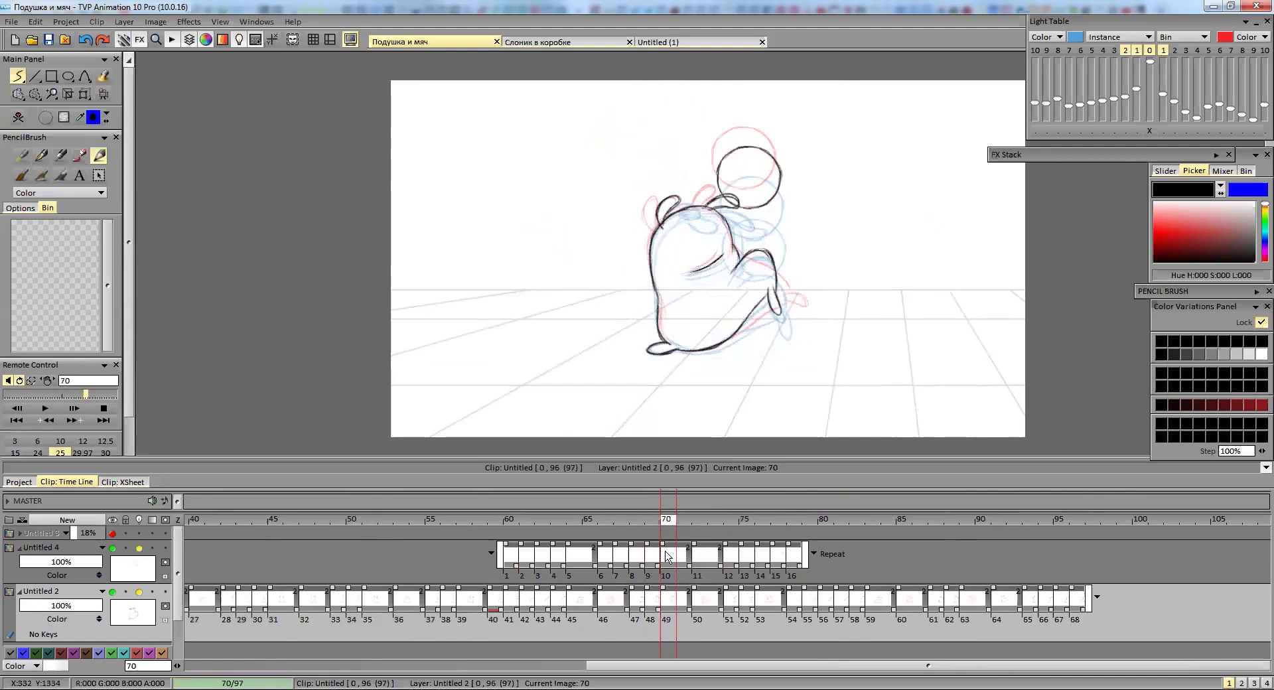
click(698, 521)
click(44, 408)
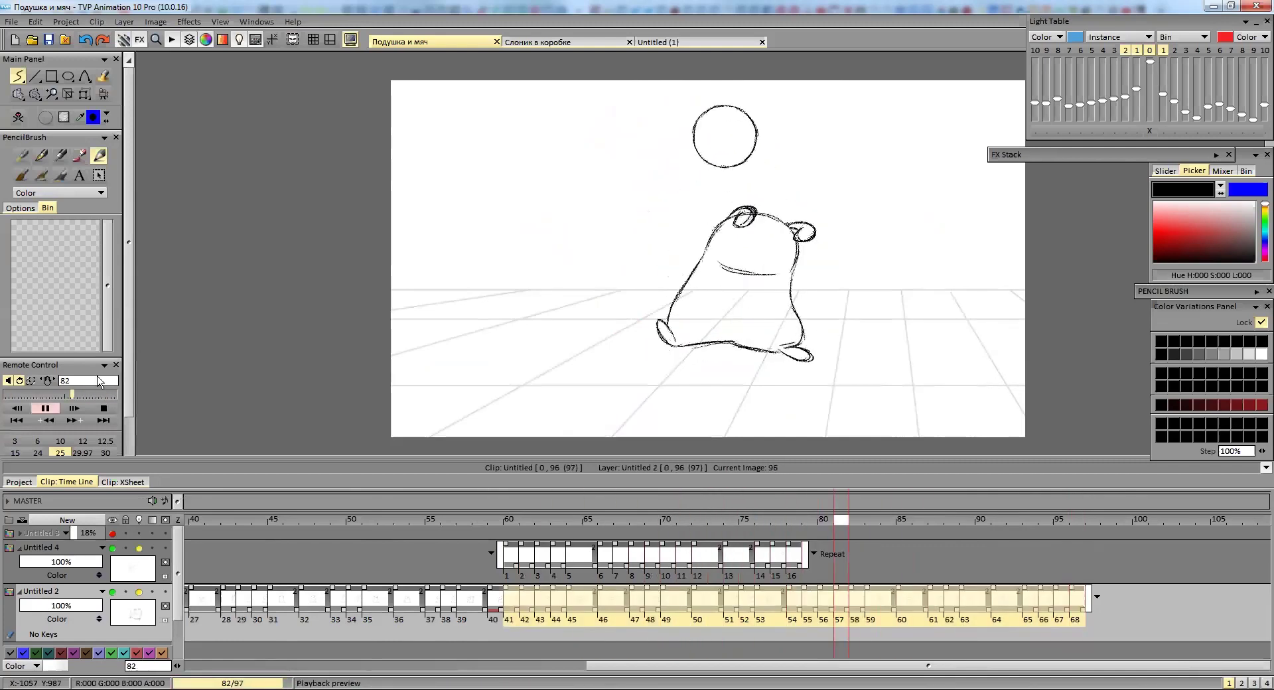
click(103, 408)
key(End)
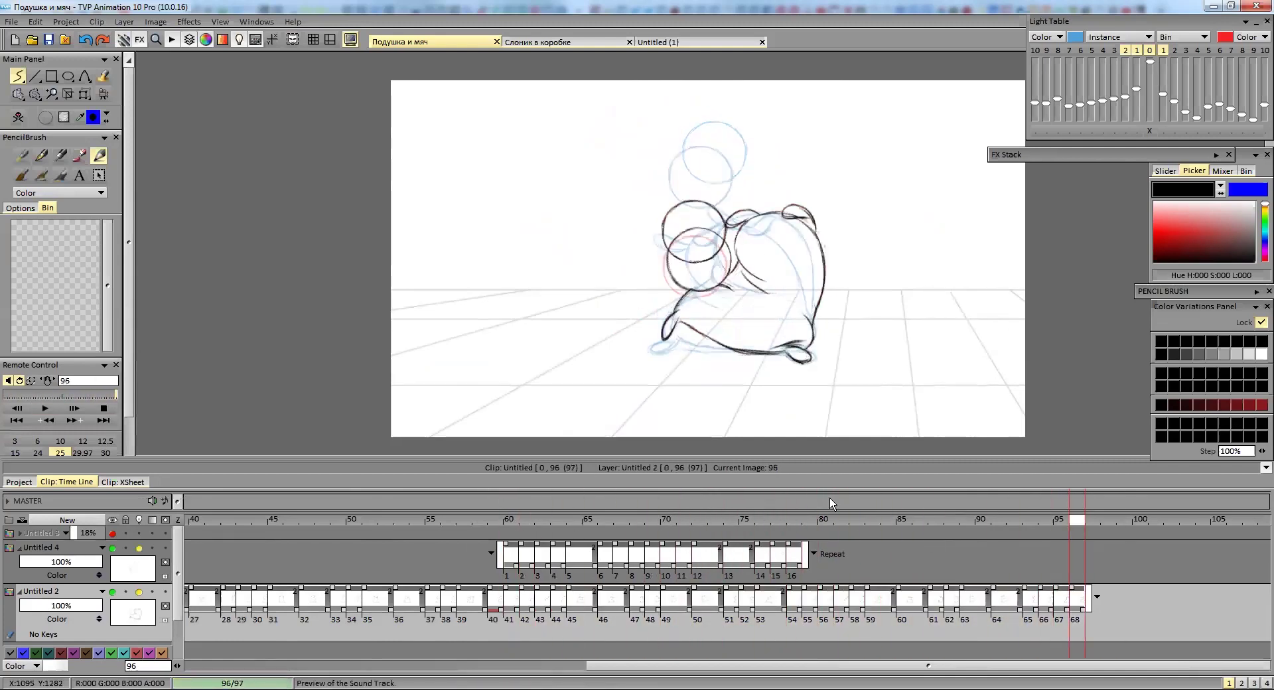
click(43, 408)
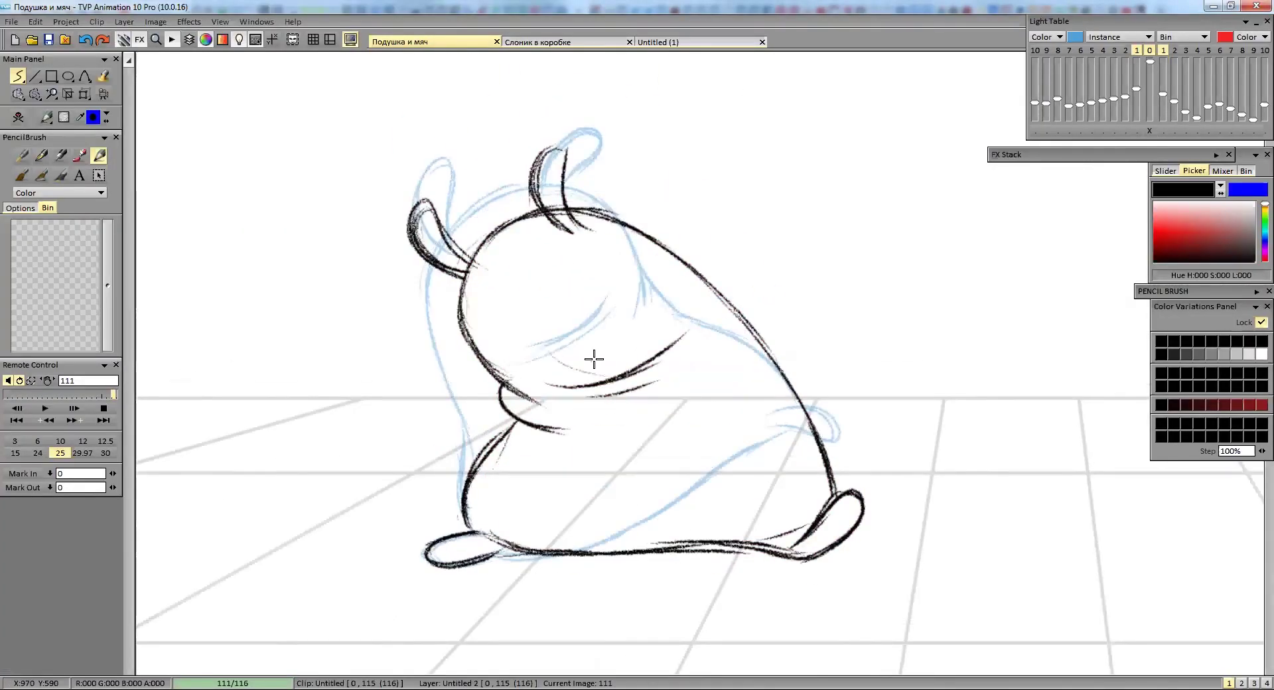
Draw the pillow in-betweens with body, ears, feet and mouth fold on frames 112 and 113 of layer Untitled 2, inserting one extra frame.
drag(548, 192, 472, 302)
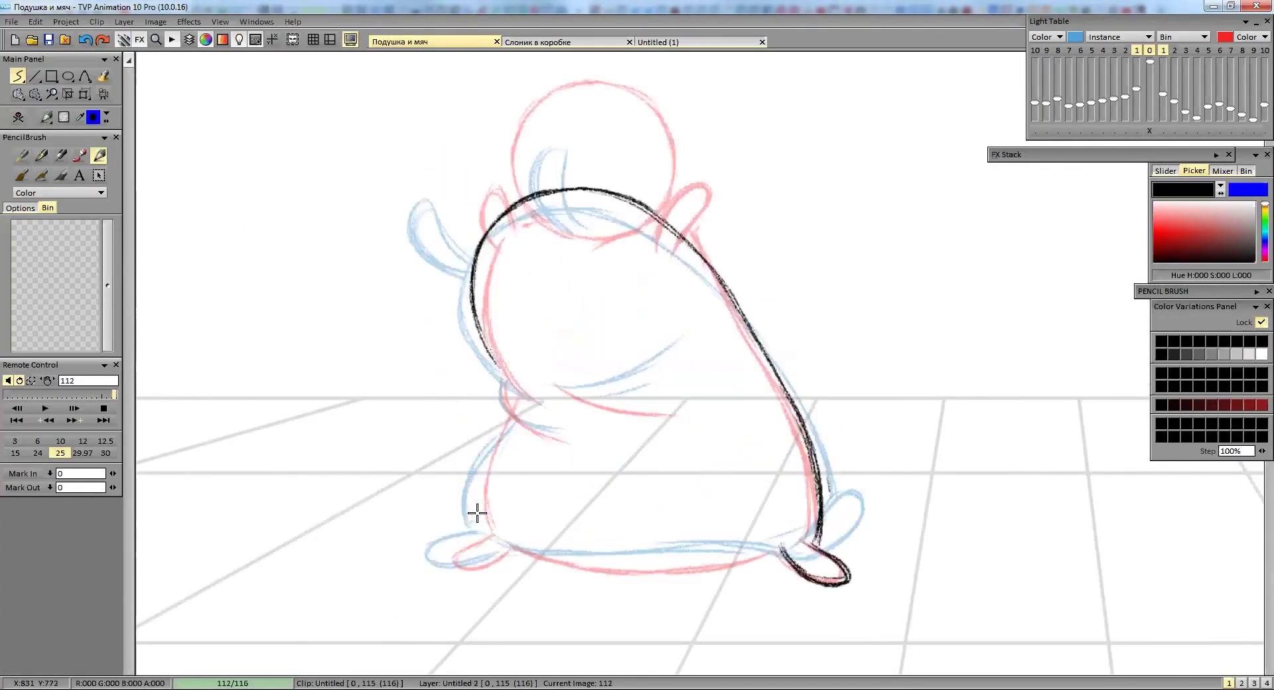
key(Insert)
drag(538, 183, 490, 323)
drag(506, 524, 672, 549)
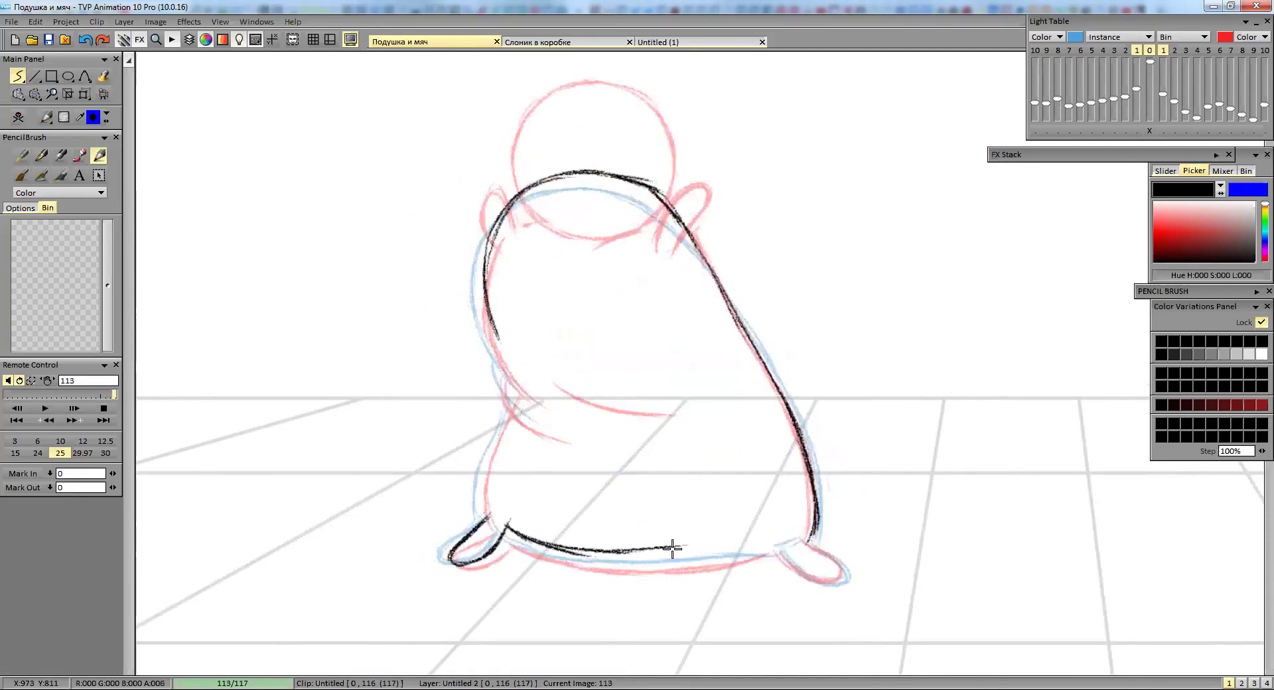
key(Left)
key(Right)
key(Left)
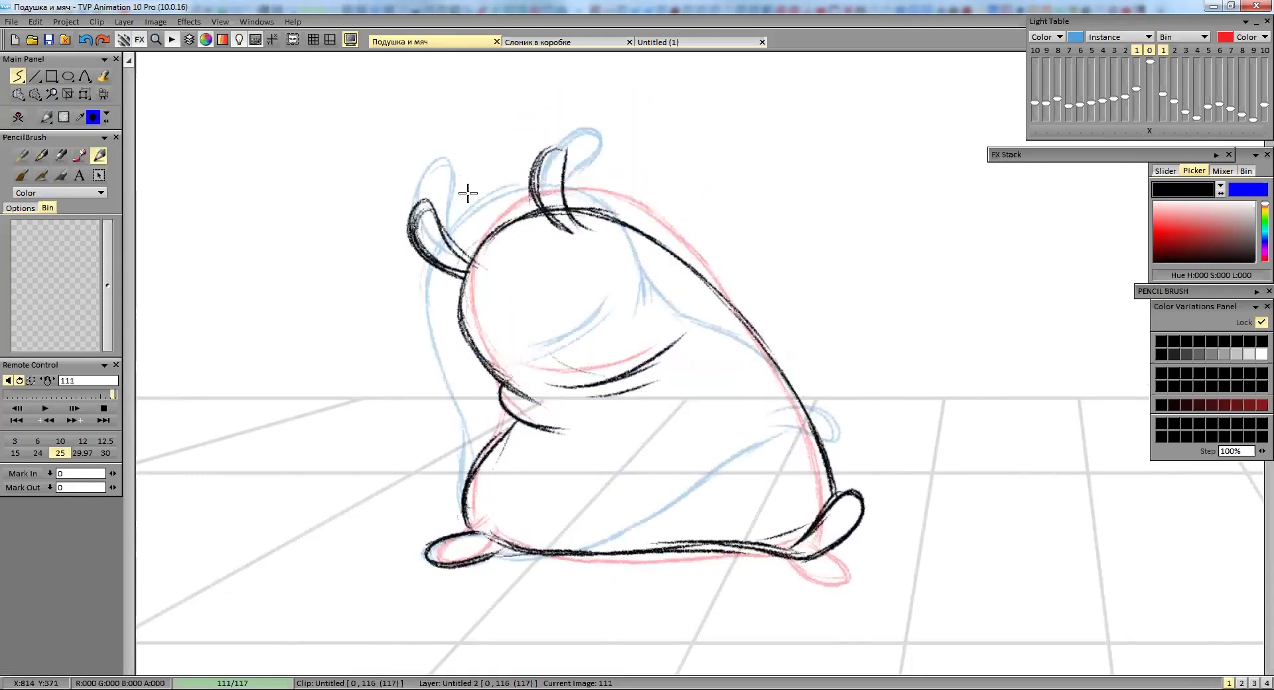
key(Right)
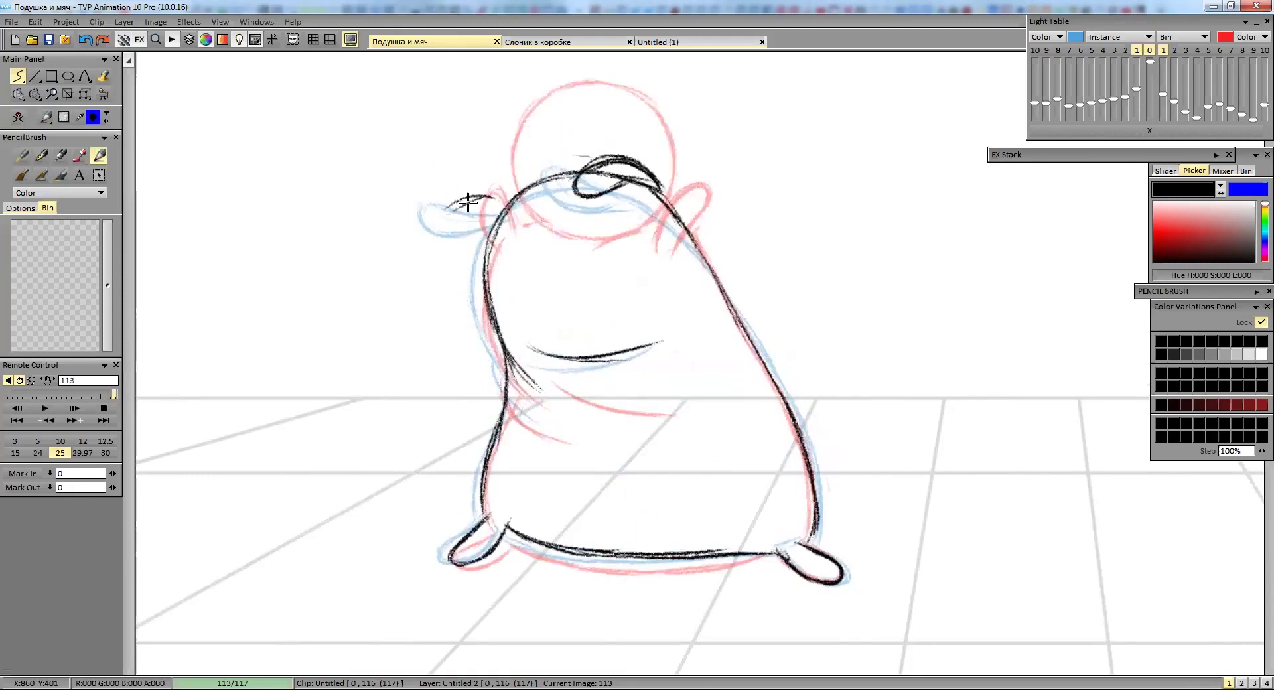
Draw the pillow catching the ball on its head on frame 114 of layer Untitled 2, comparing with the neighbouring frames.
key(Right)
key(Left)
key(Right)
key(ctrl+t)
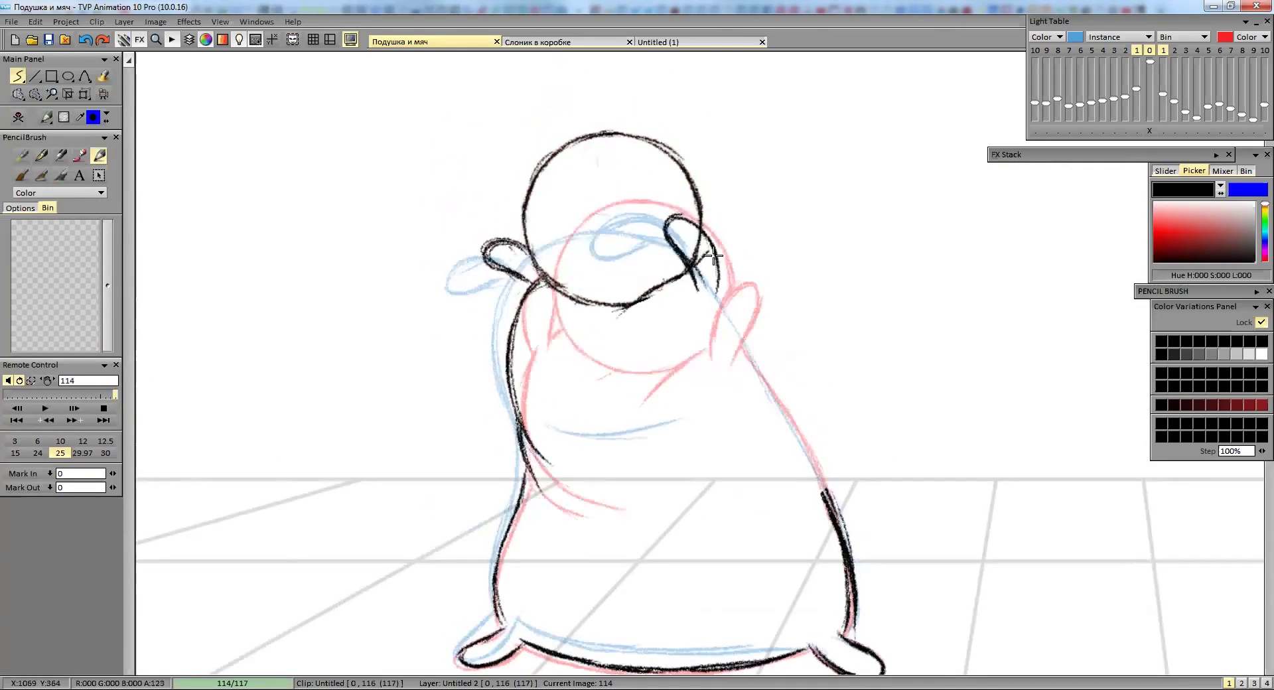
Place the ball along its toss arc on frames 108 to 112 of layer Untitled 4 with the custom ball brush.
scroll(873, 312, down, 2)
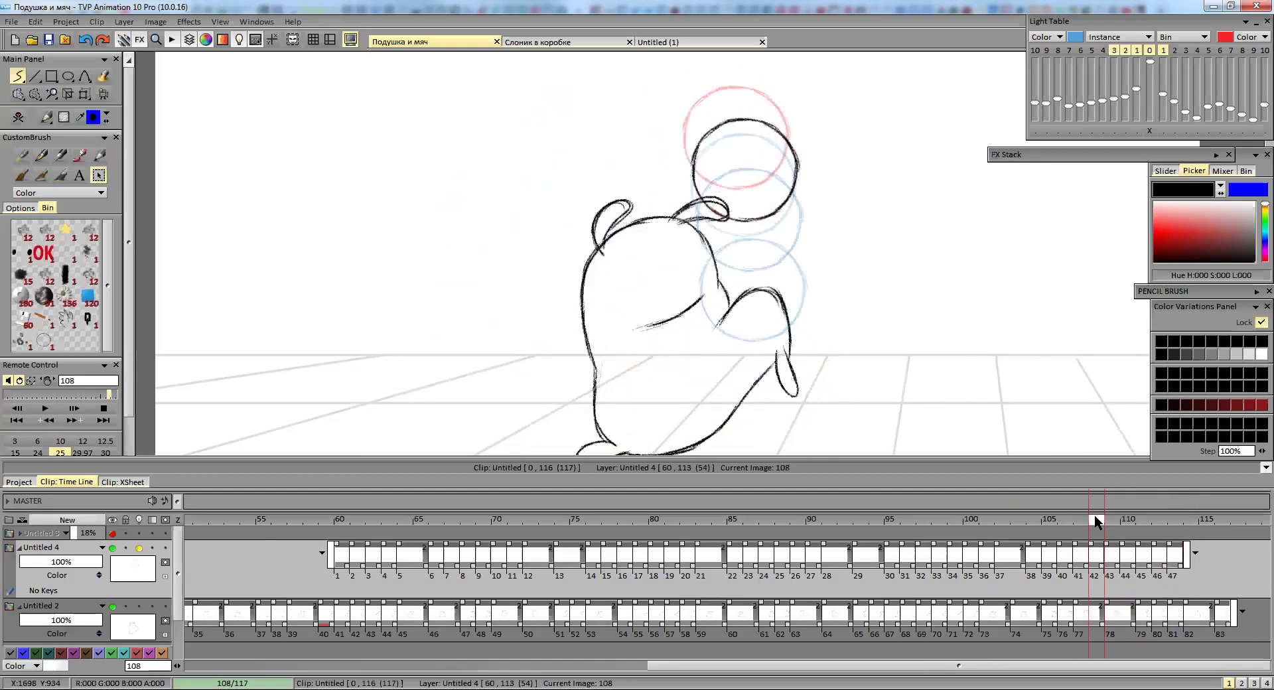
key(Right)
key(Right)
key(Right)
key(Right)
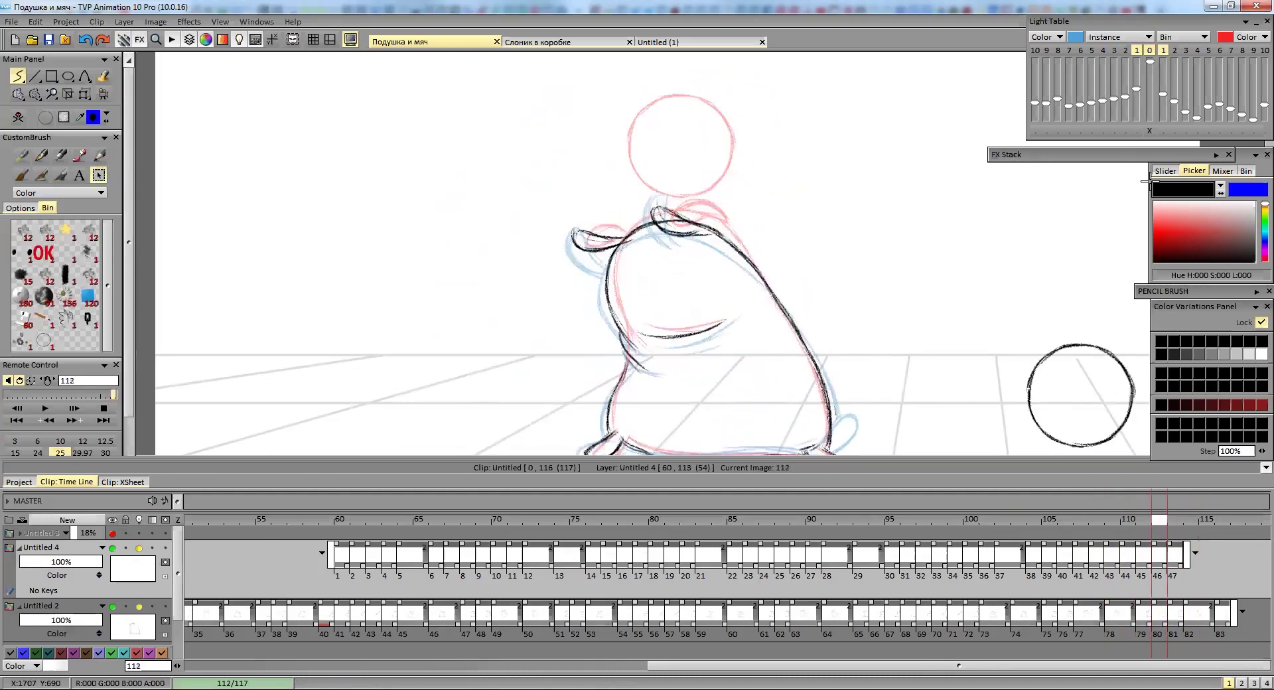
Hold the drawings near frame 113 one frame longer on layers Untitled 4 and Untitled 2, extending the clip to 118 frames.
key(Left)
scroll(702, 171, up, 2)
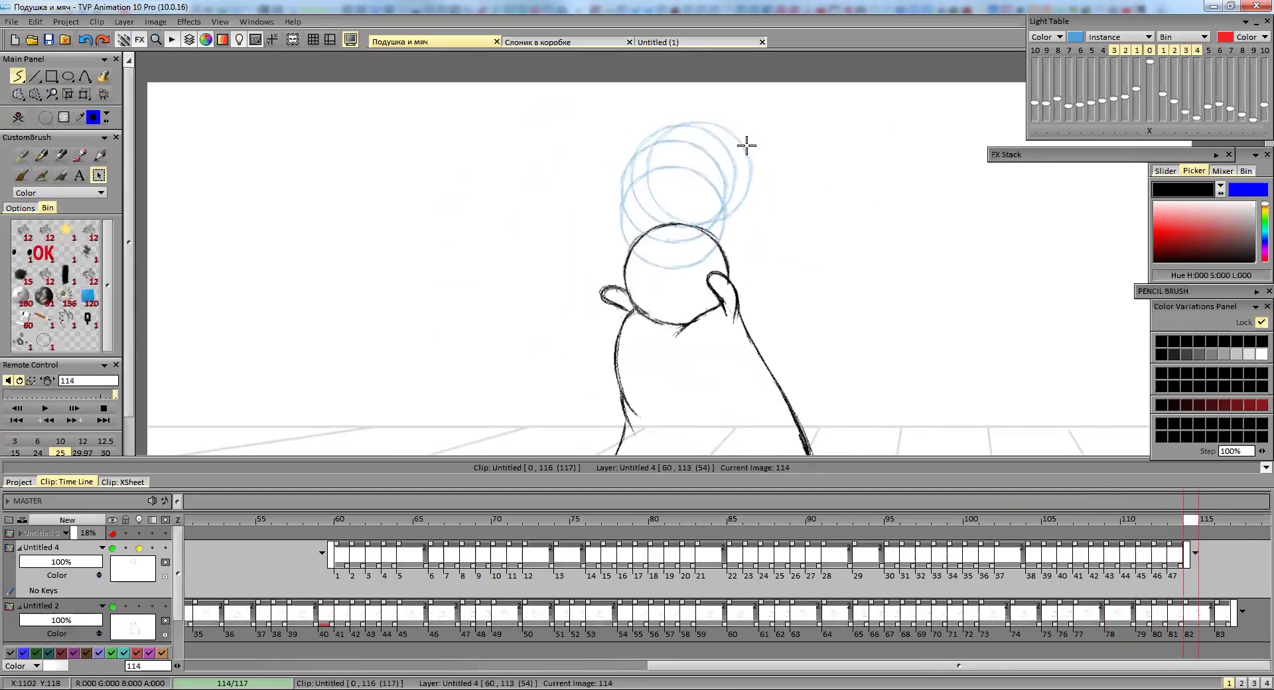
drag(1165, 554, 1180, 555)
key(minus)
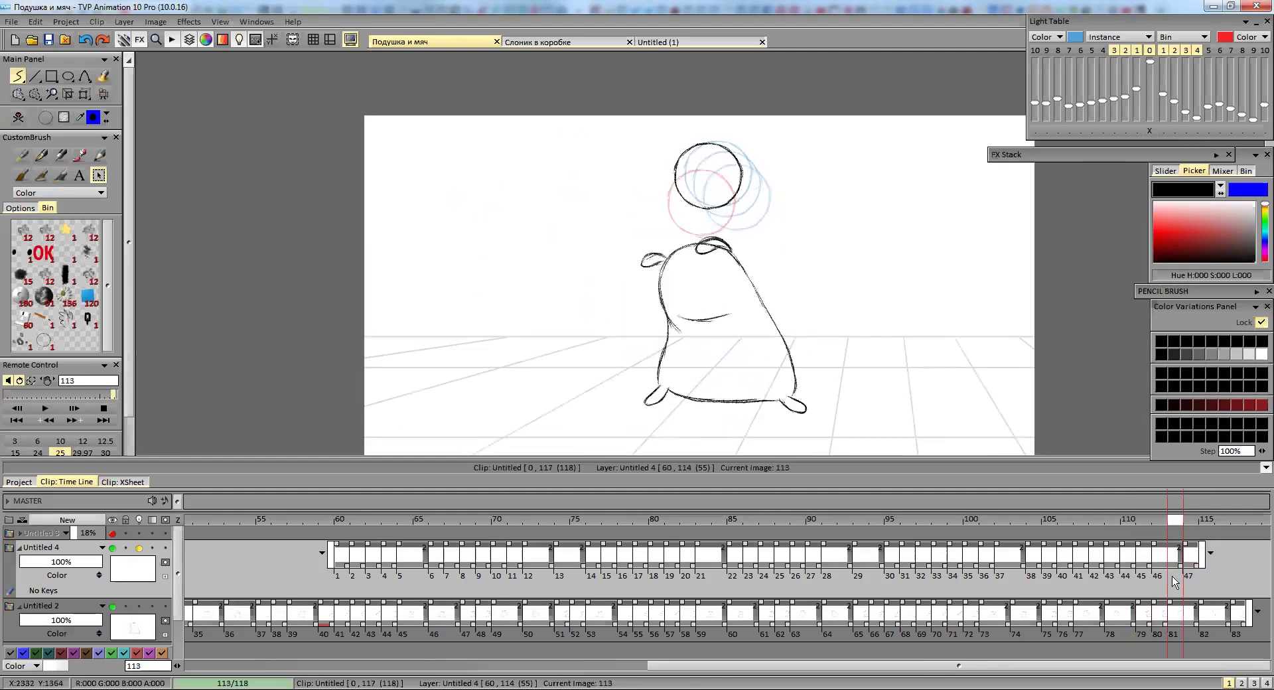